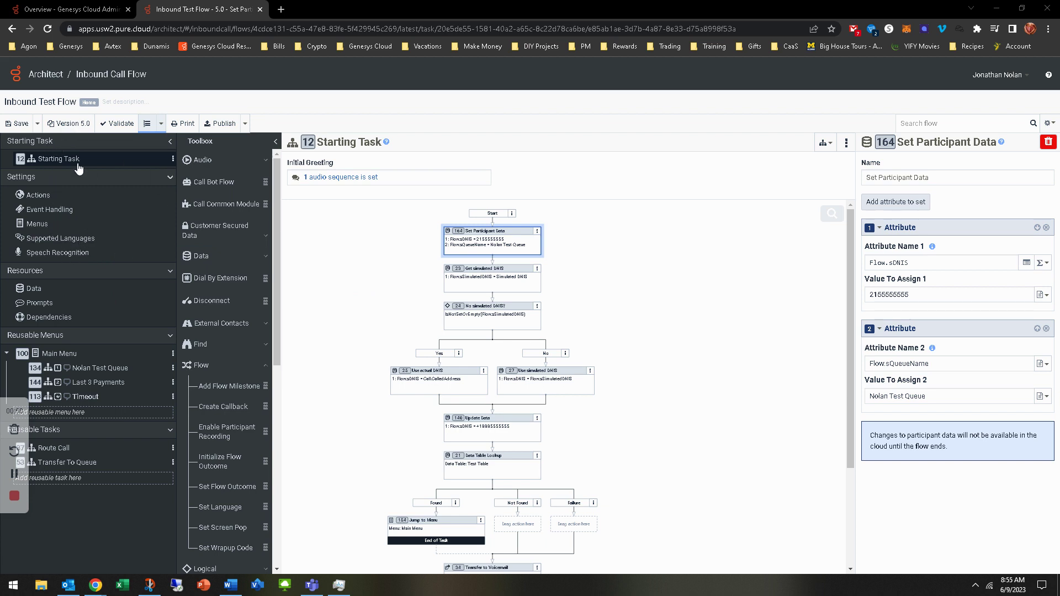
- Review the Supported Languages settings and browse the full list of addable languages without adding one
left_click(57, 239)
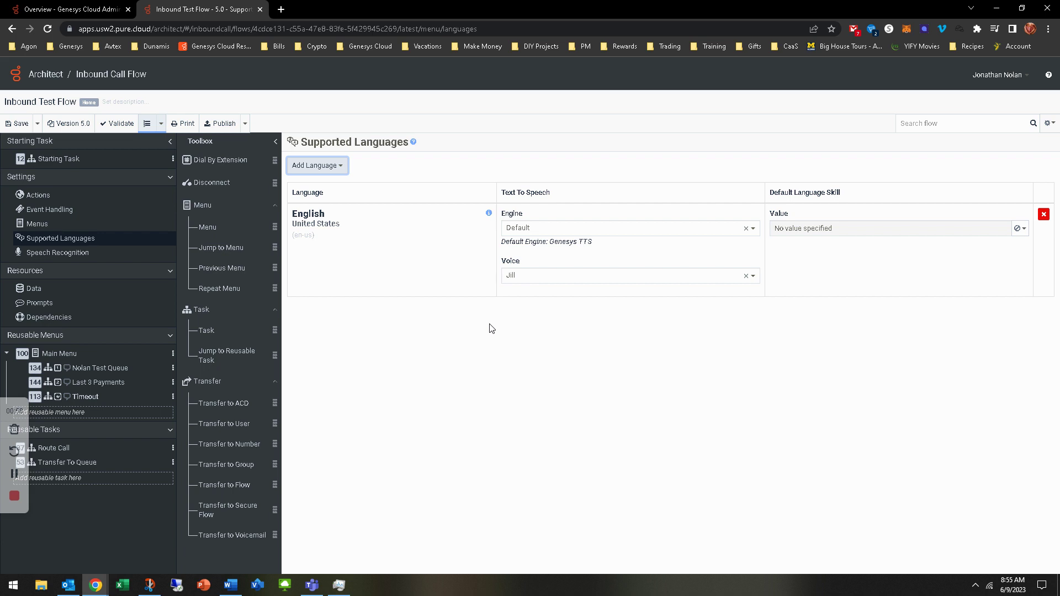
left_click(339, 166)
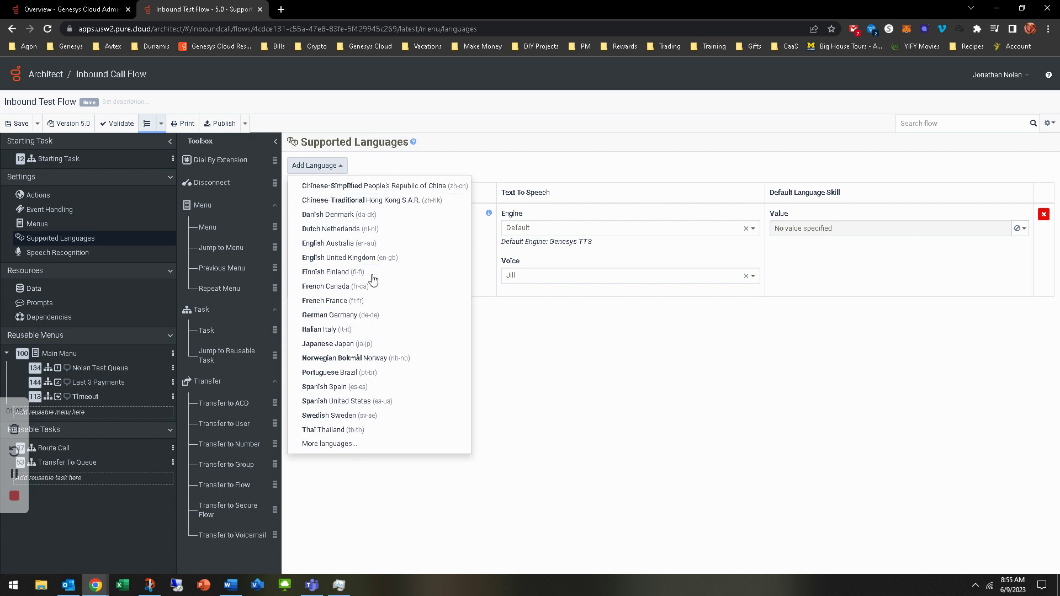
left_click(349, 448)
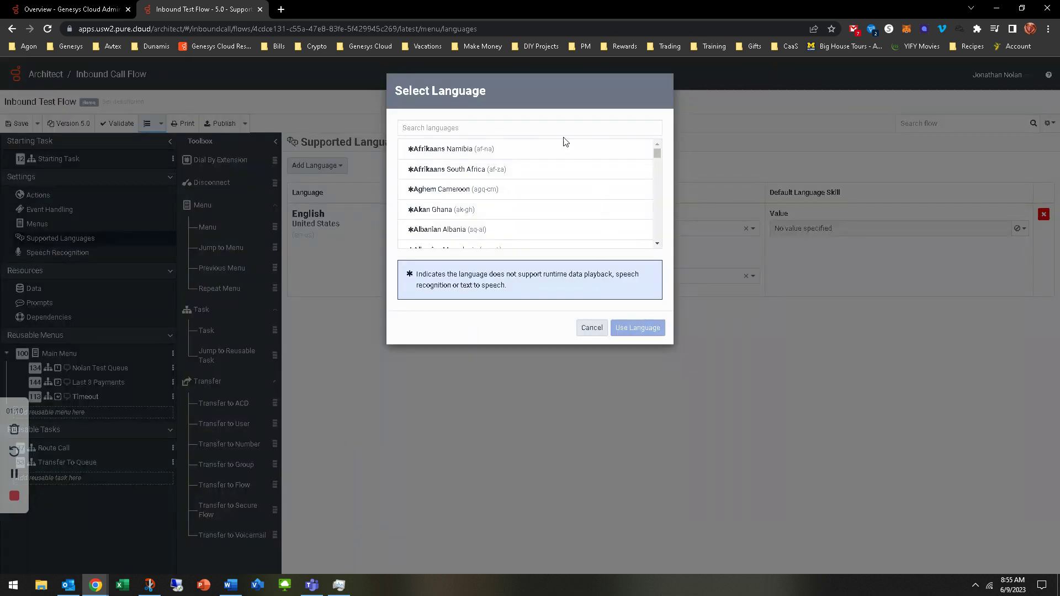
scroll(524, 185, "down", 15)
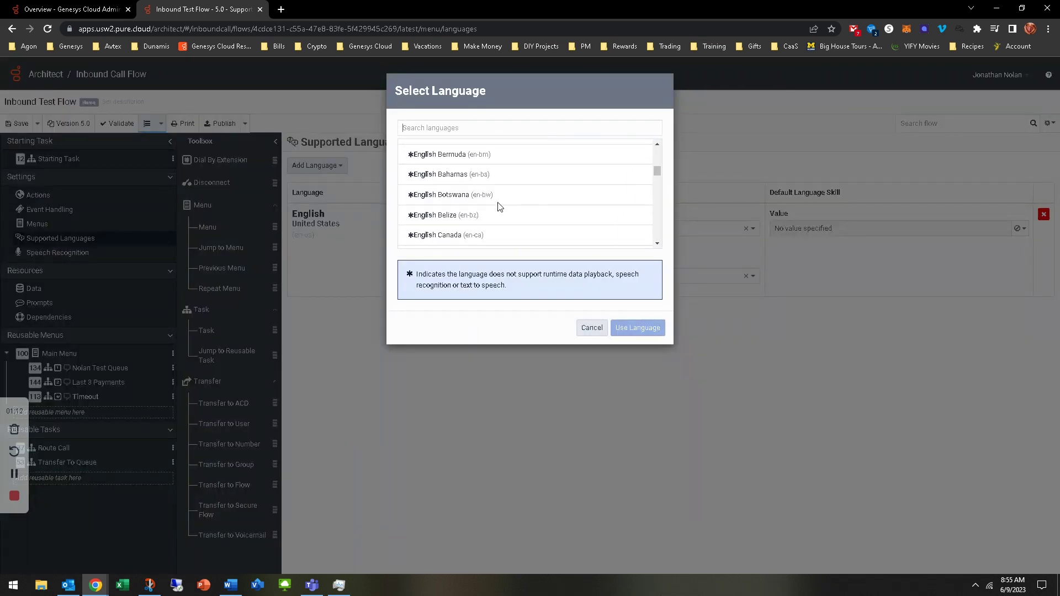
scroll(499, 206, "down", 5)
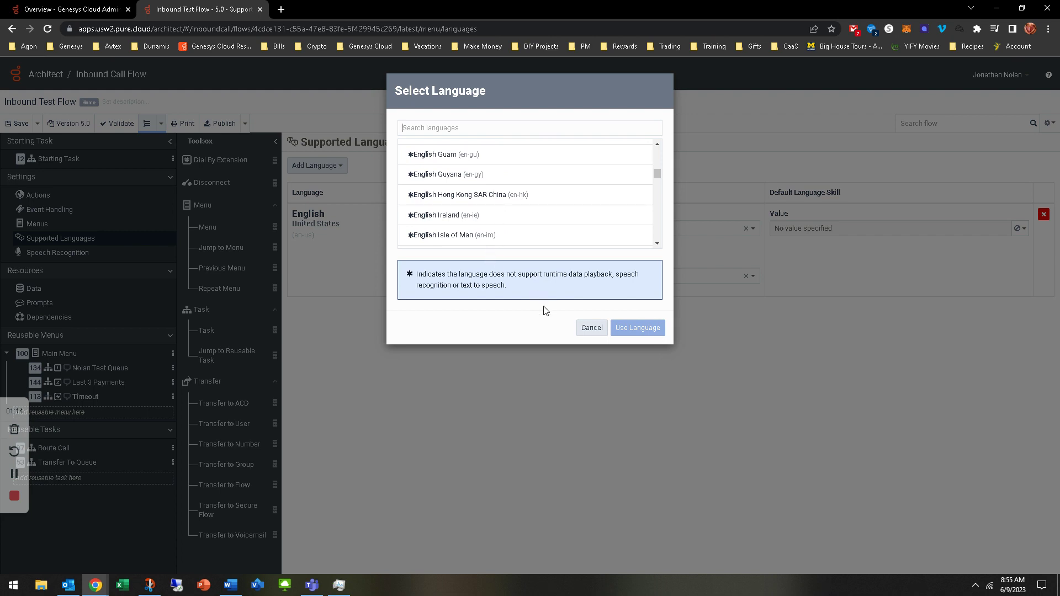
left_click(591, 329)
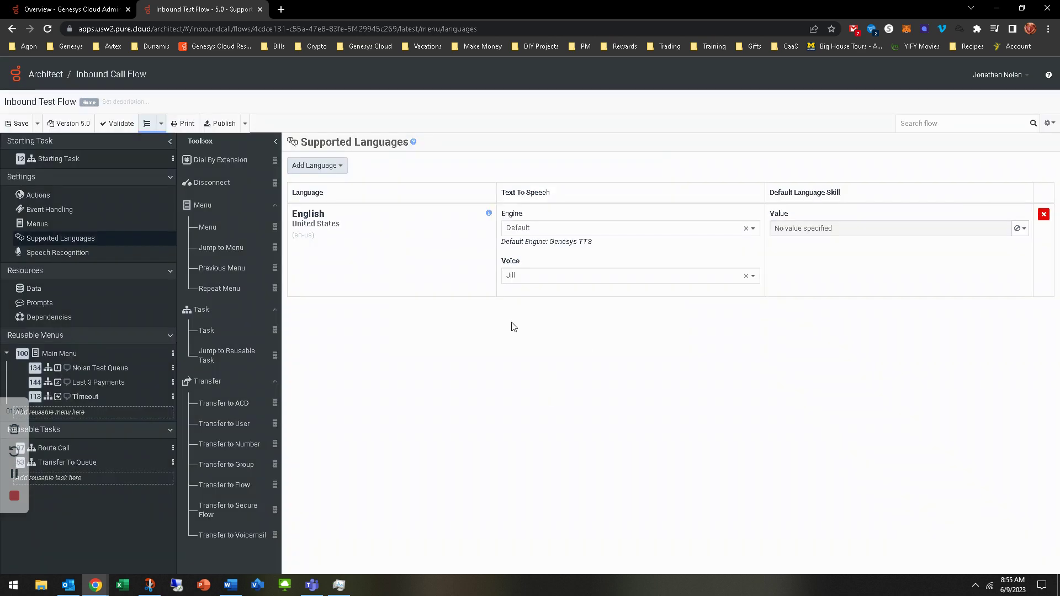
left_click(327, 167)
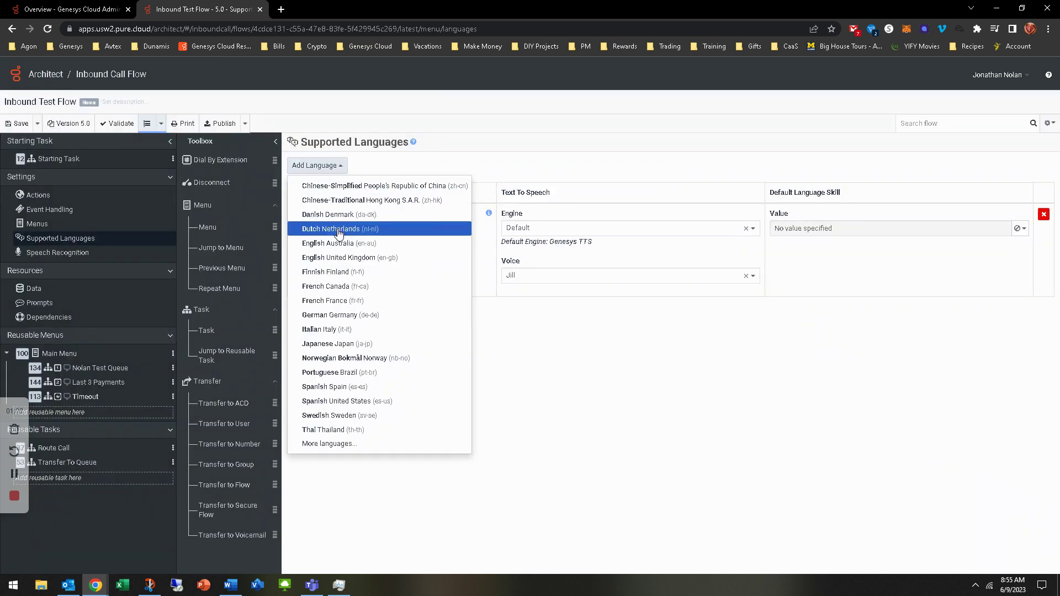
- Add Spanish (United States) and French (Canada) to the flow's supported languages
left_click(351, 407)
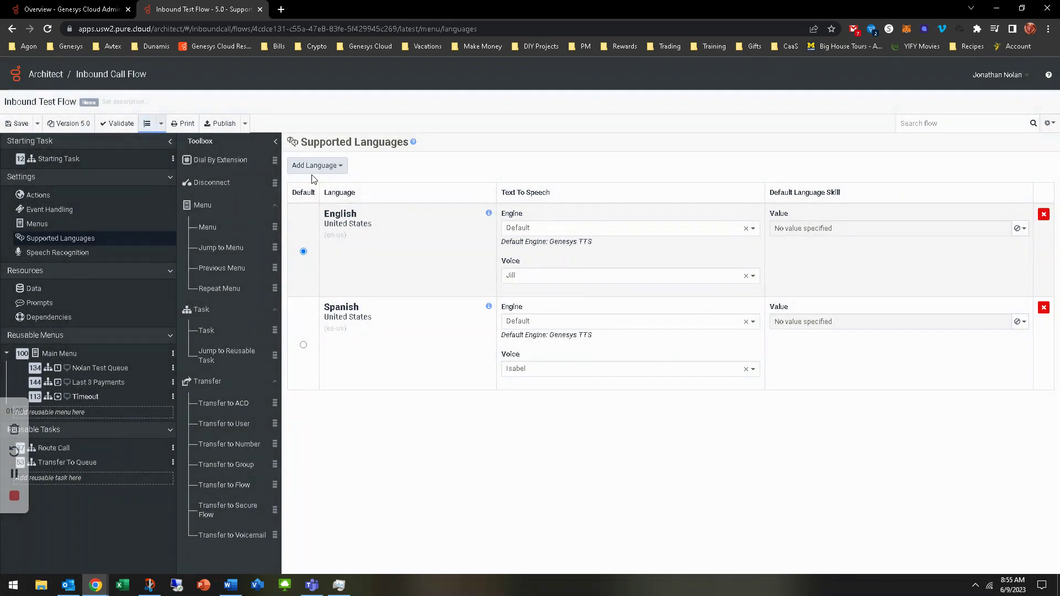
left_click(314, 167)
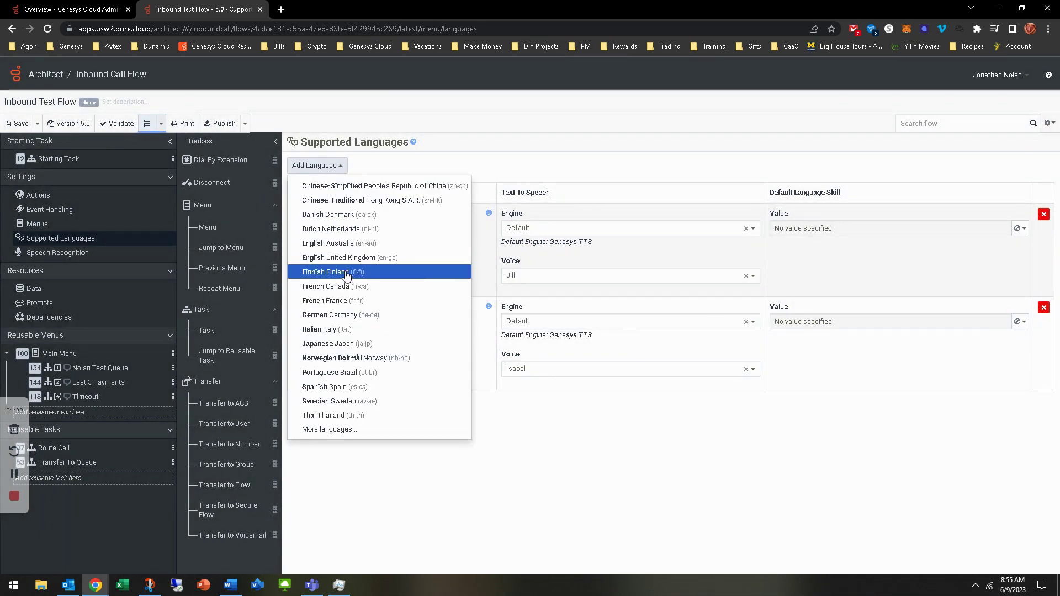
left_click(341, 288)
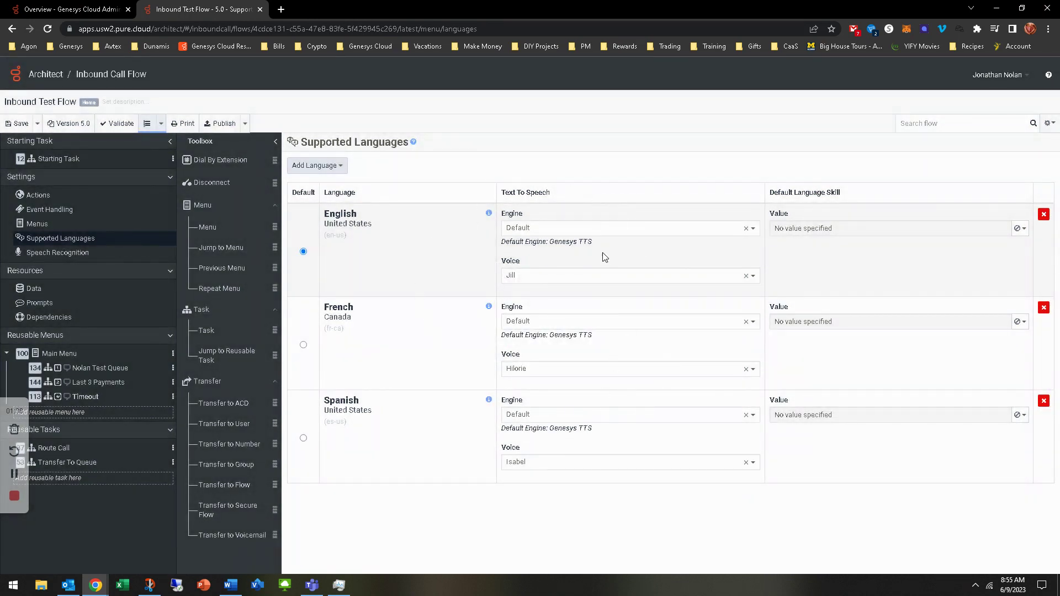
left_click(591, 234)
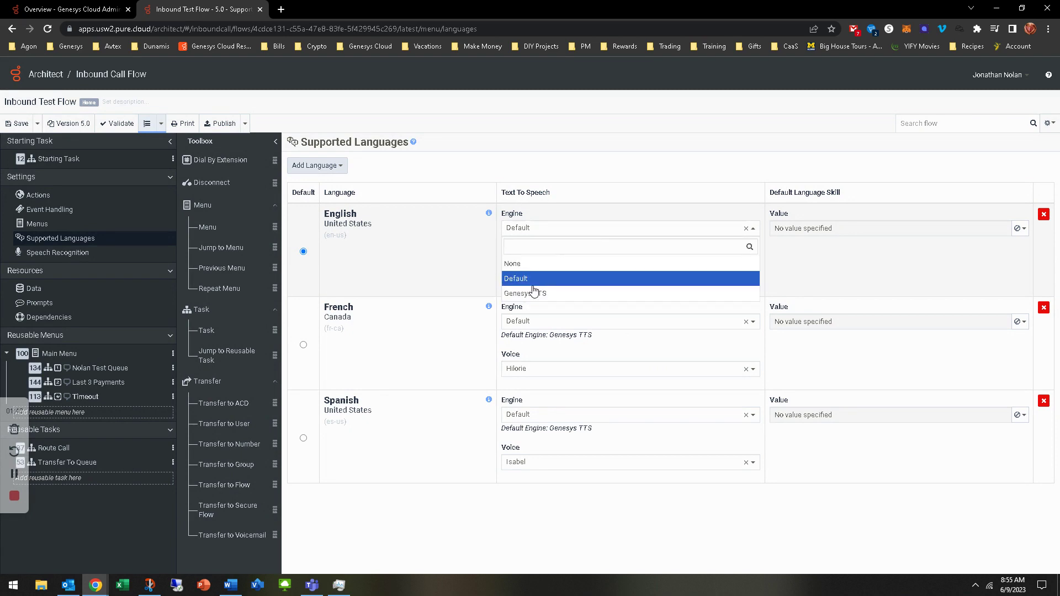
left_click(595, 175)
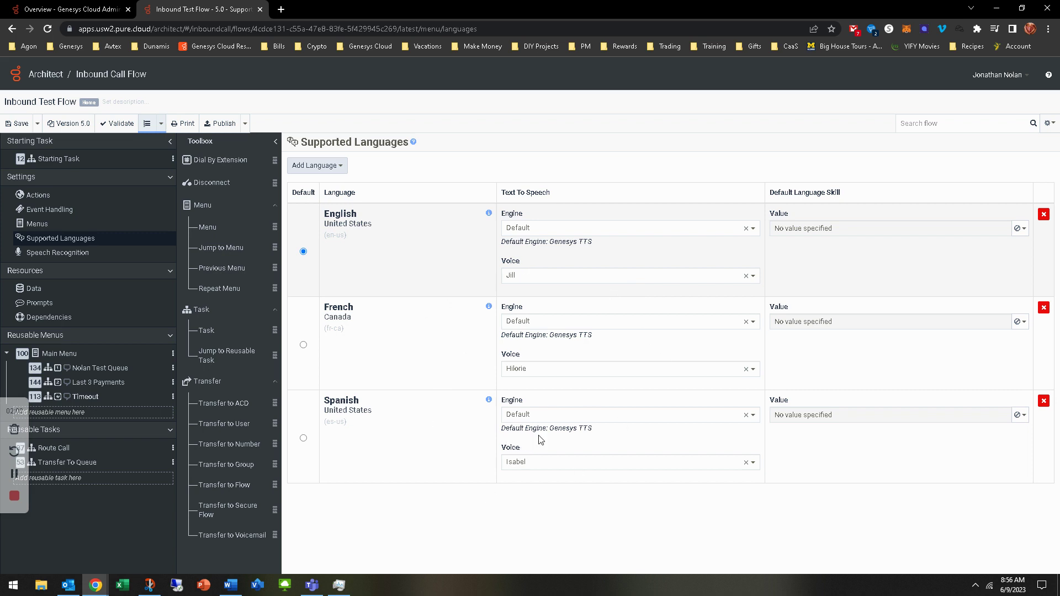
left_click(542, 370)
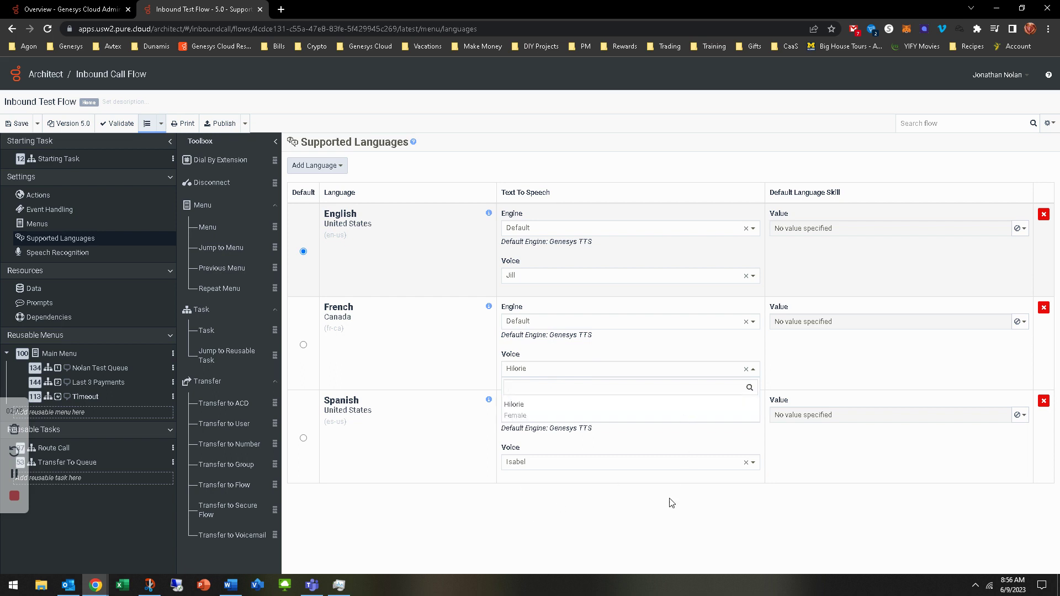
left_click(618, 522)
left_click(746, 369)
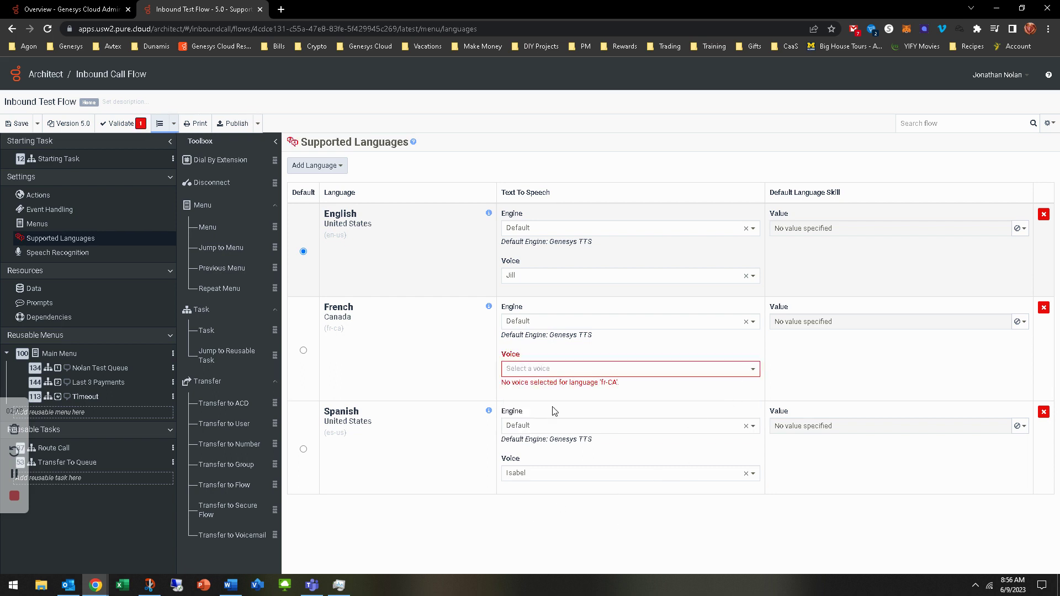
left_click(559, 369)
left_click(525, 412)
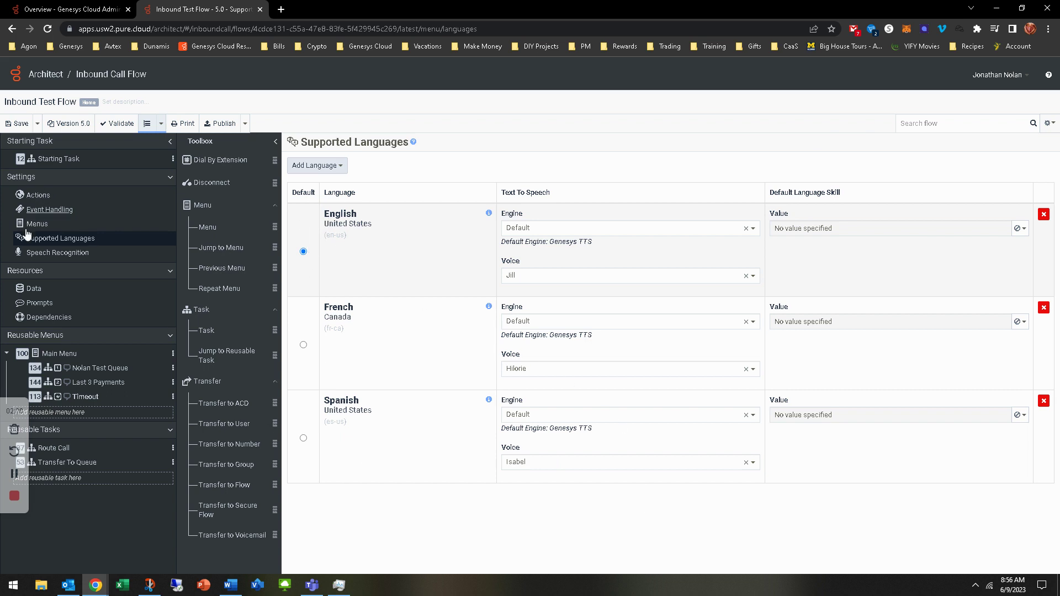
left_click(60, 159)
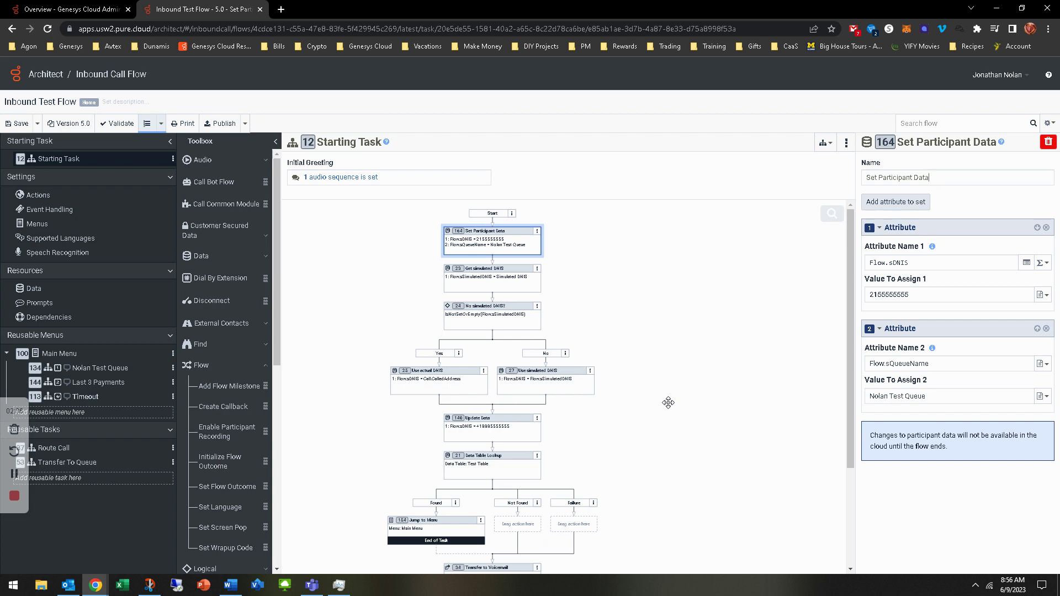
- Add a new reusable menu from the Starting Task's context options
right_click(67, 417)
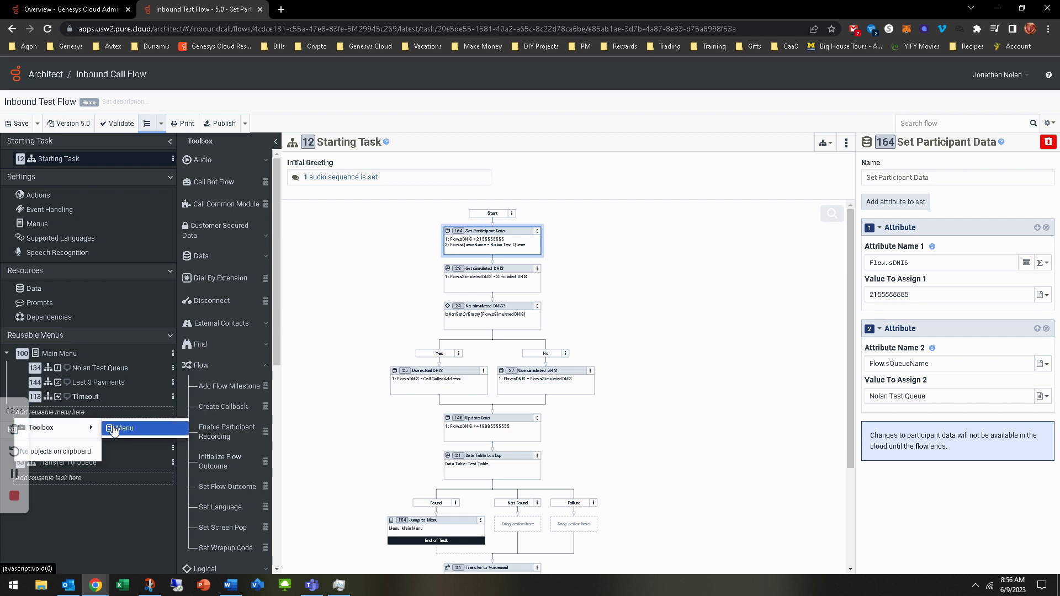
left_click(117, 427)
- Rename the new menu to 'Language Menu'
left_click(353, 142)
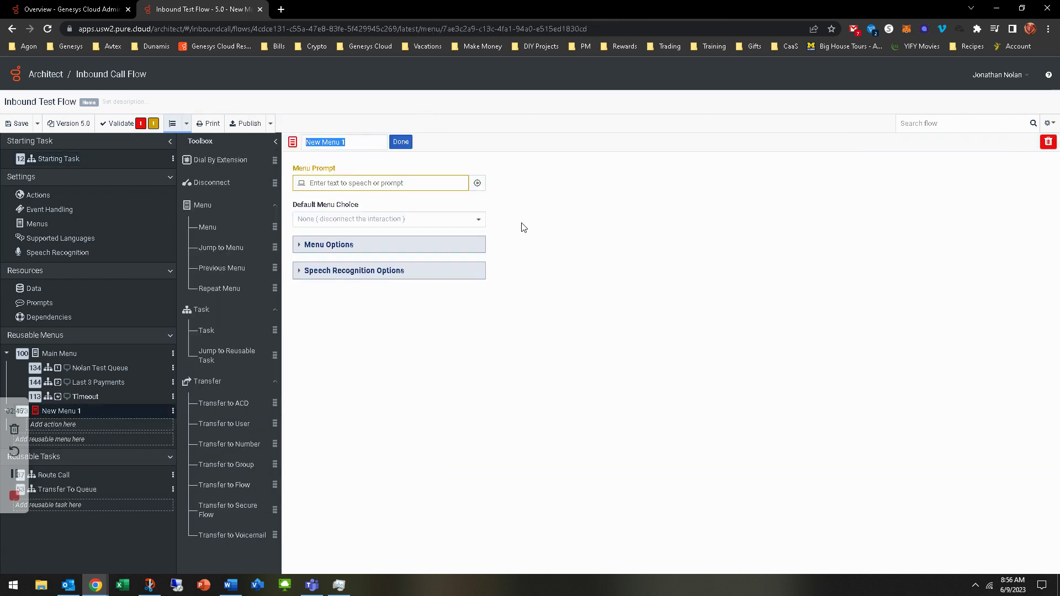
type("Language Menu")
key("Return")
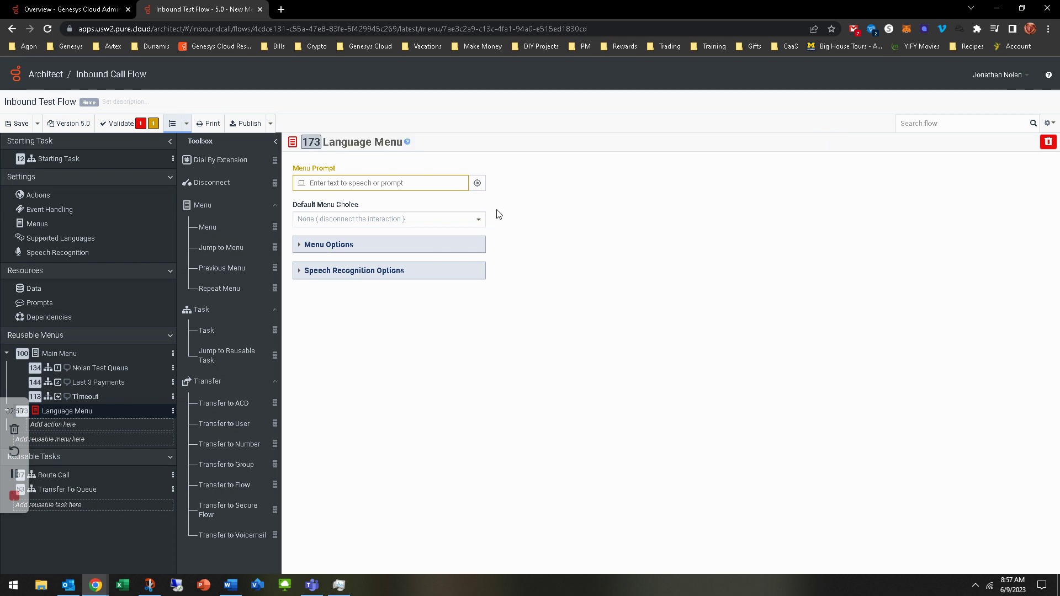
- Replace the menu prompt's text-to-speech item with a new recorded prompt item
left_click(477, 182)
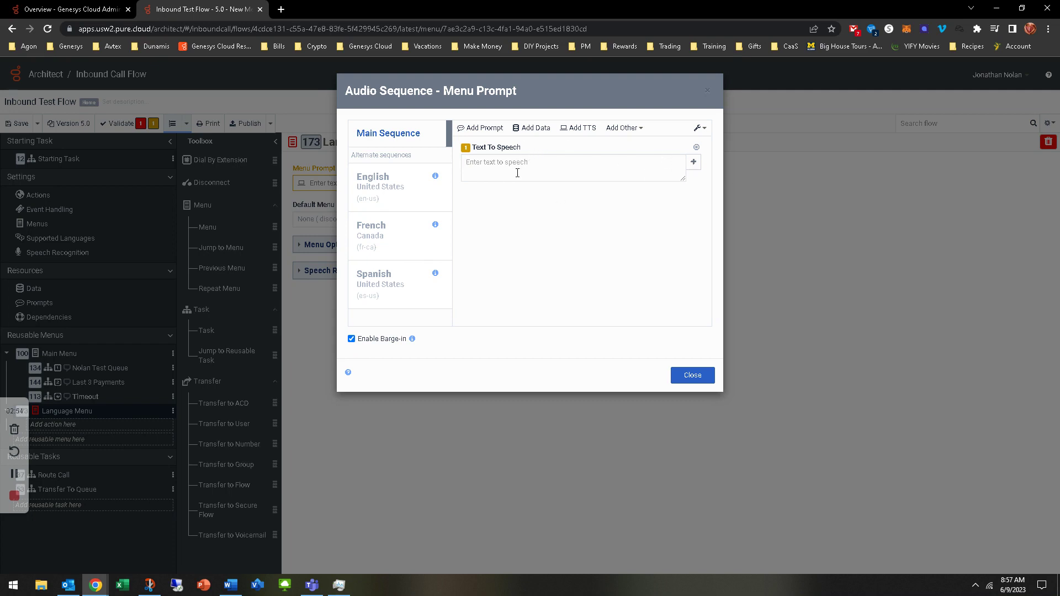
left_click(696, 147)
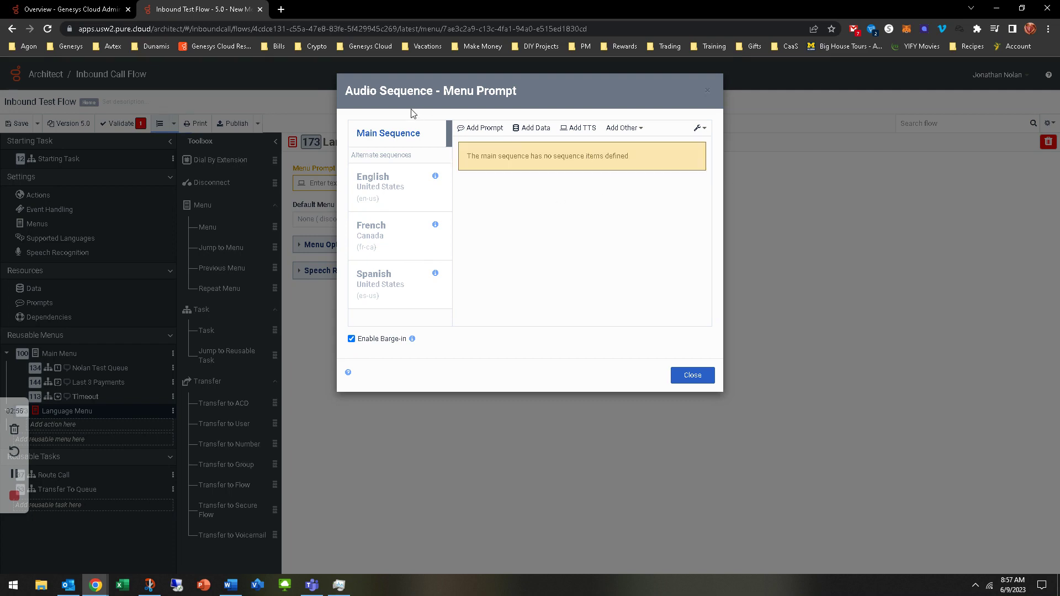
left_click(481, 128)
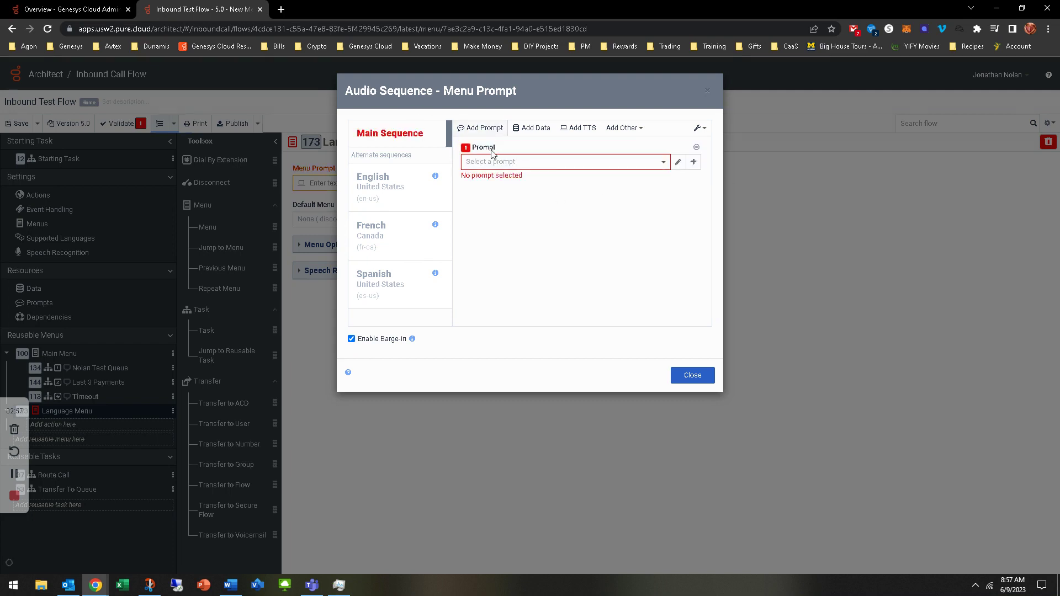
left_click(694, 164)
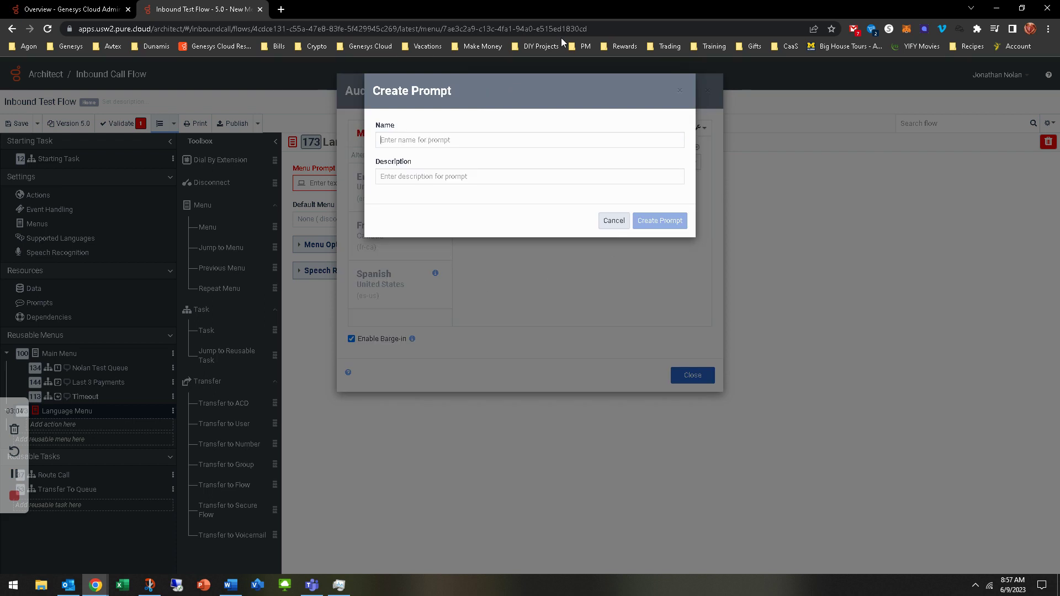
- Create a new prompt named LanguageMenu
type("Language")
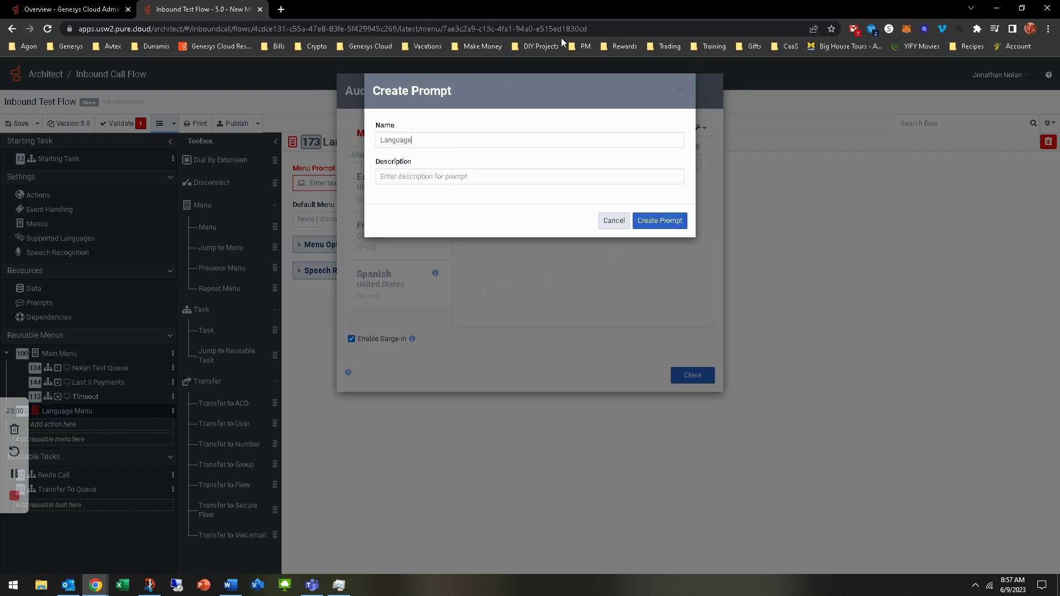
type("Menu")
left_click(660, 220)
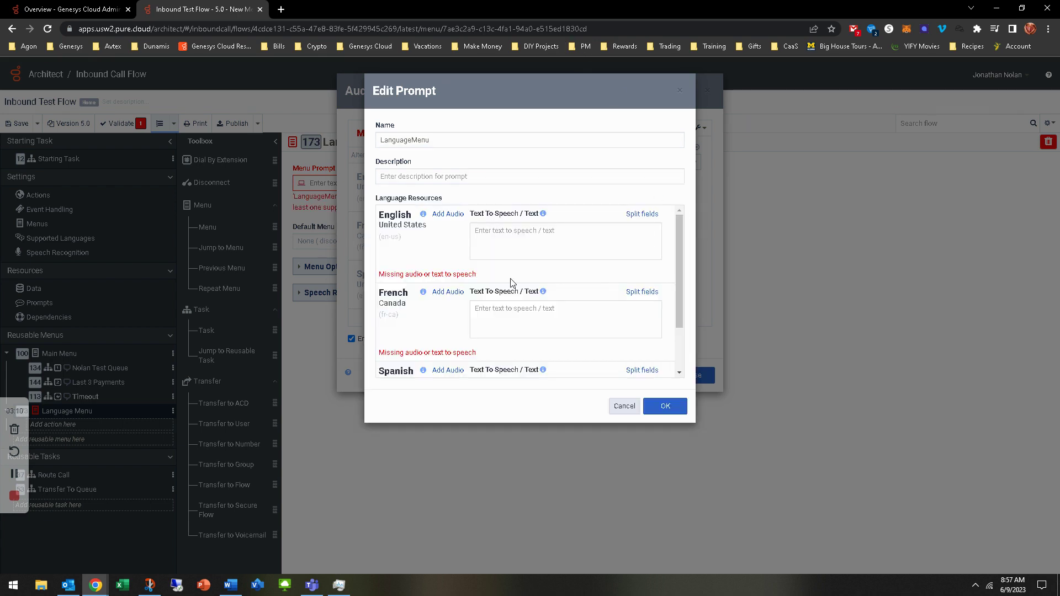
scroll(459, 336, "down", 2)
scroll(457, 307, "up", 2)
- Search Google for an English-to-Spanish translator in a new browser tab
left_click(281, 11)
left_click(282, 30)
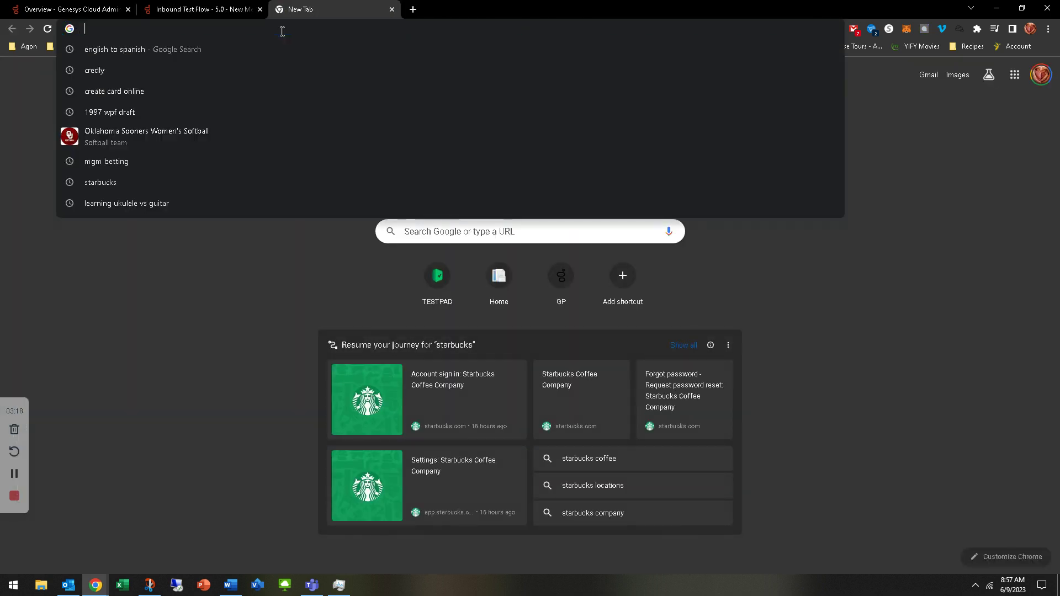
type("english")
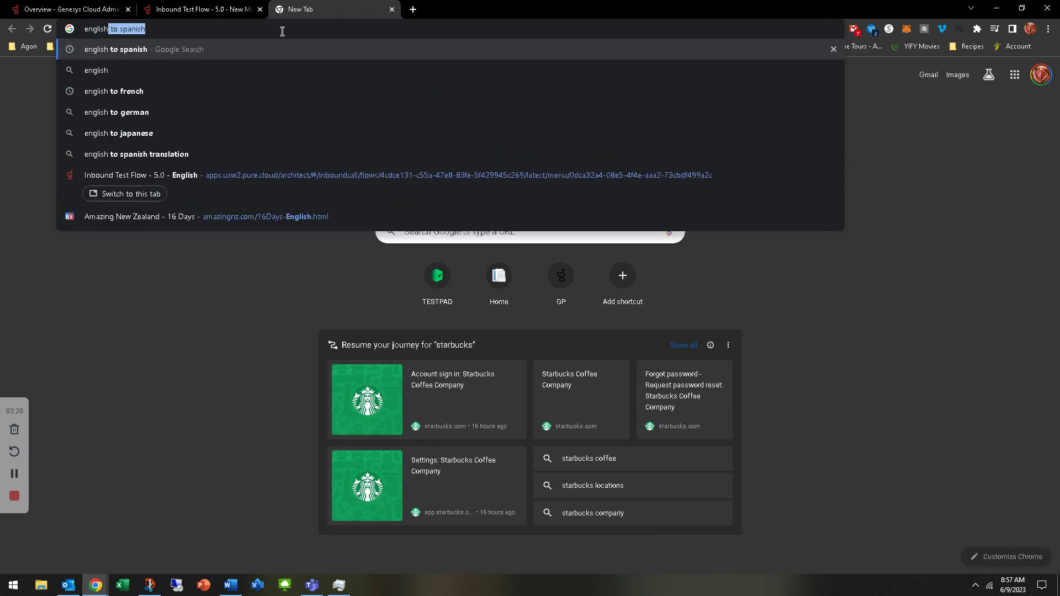
key("Return")
- Enter the English prompt text 'For English, press 1.' in the LanguageMenu prompt
left_click(210, 7)
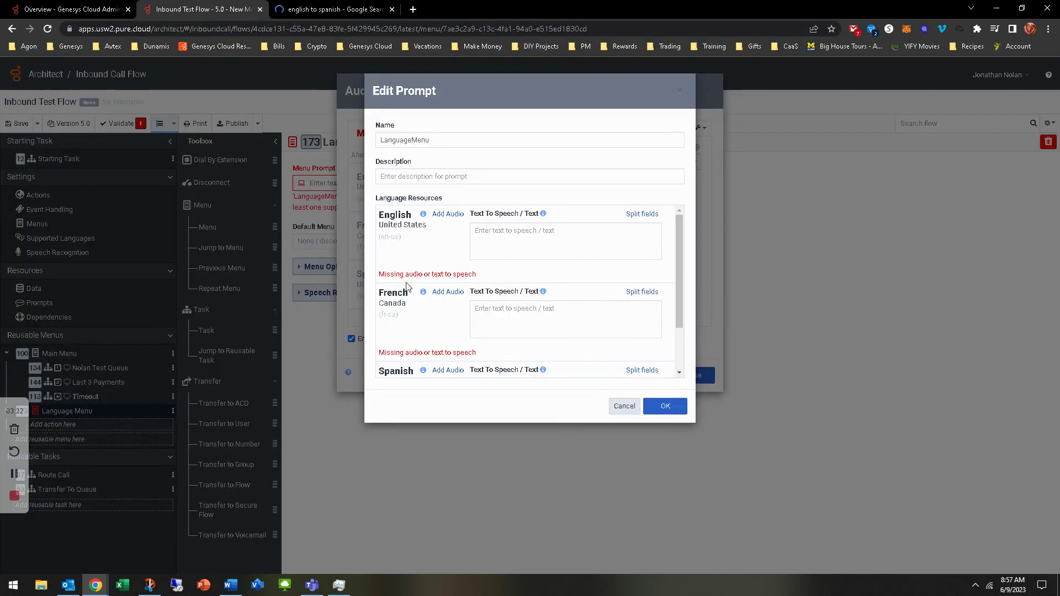
type("For English, press 1.")
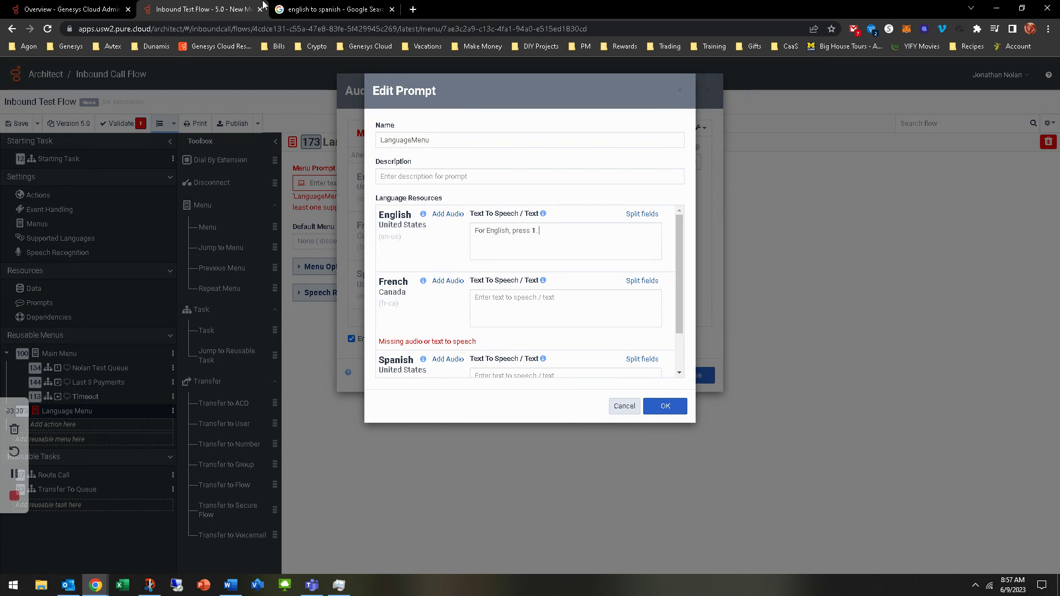
left_click(307, 8)
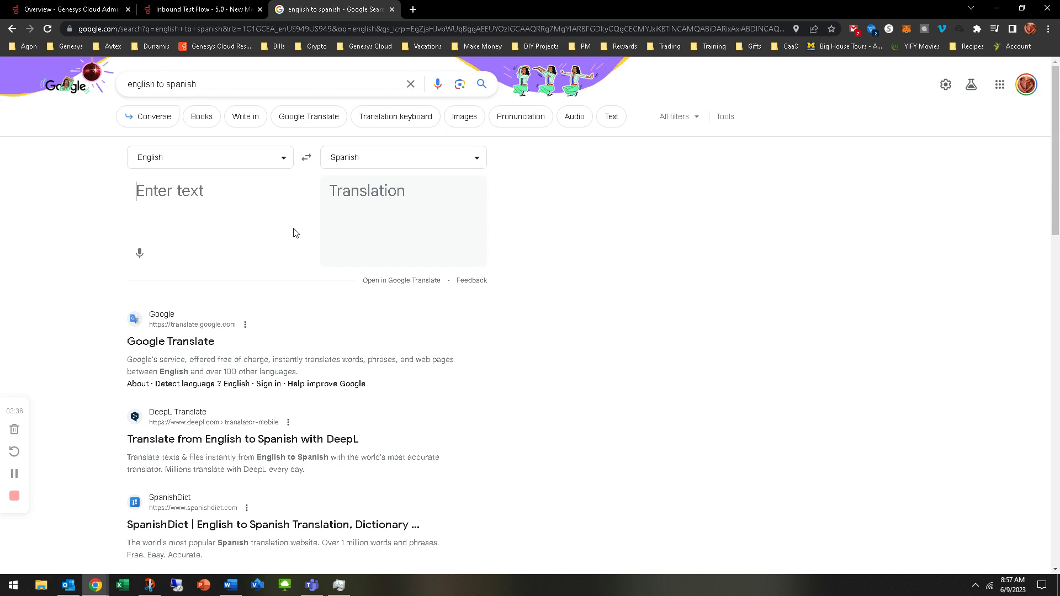
- Translate 'For Spanish, press 2.' and copy the result 'Para español, presione 2.'
type("For Spanish")
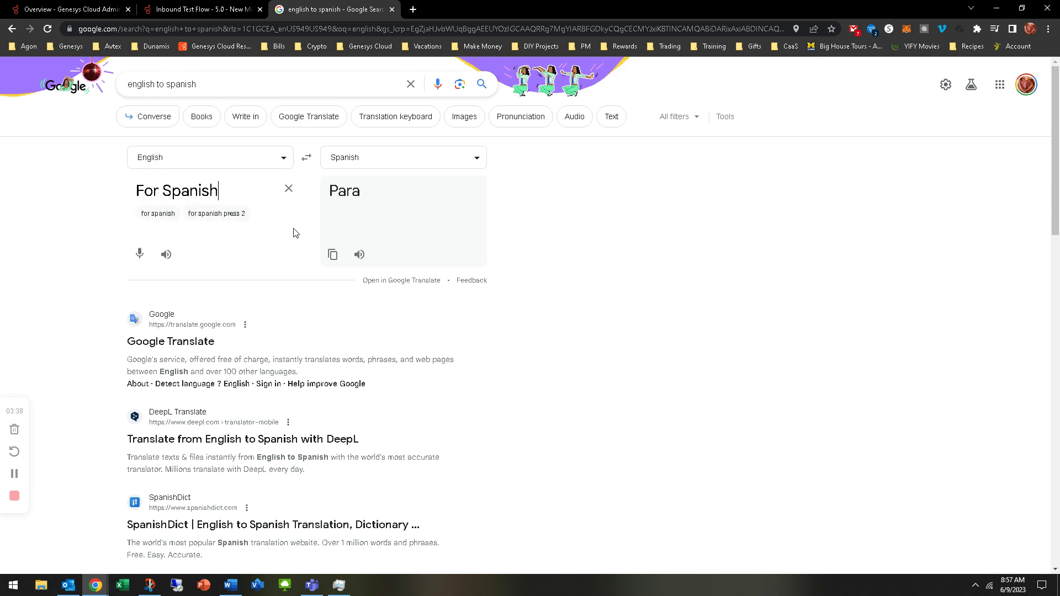
type(", press 2.")
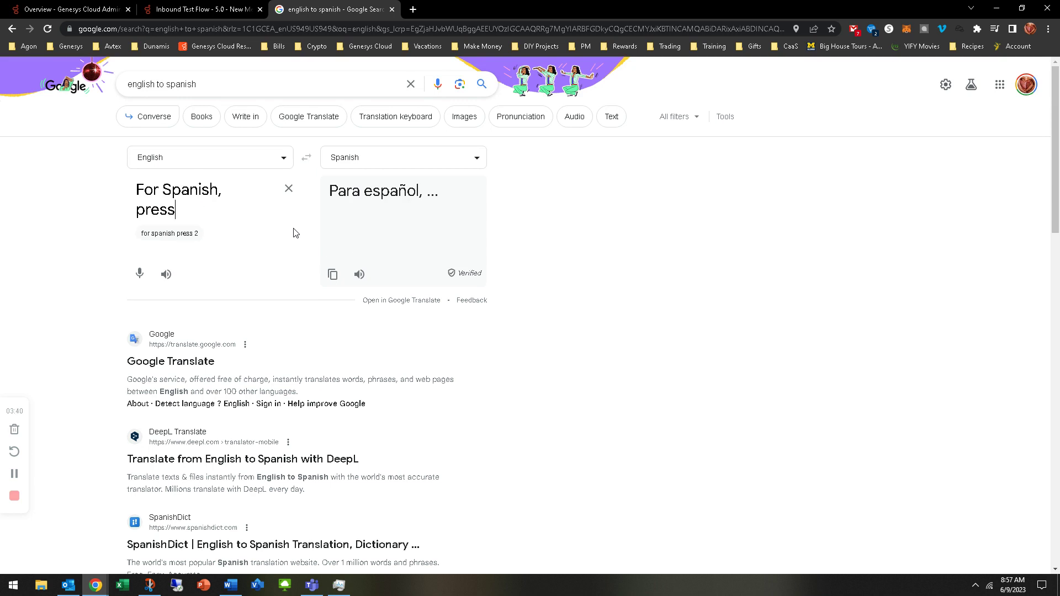
left_click(332, 275)
- Append 'Para español, presione 2.' after the English prompt text
left_click(199, 7)
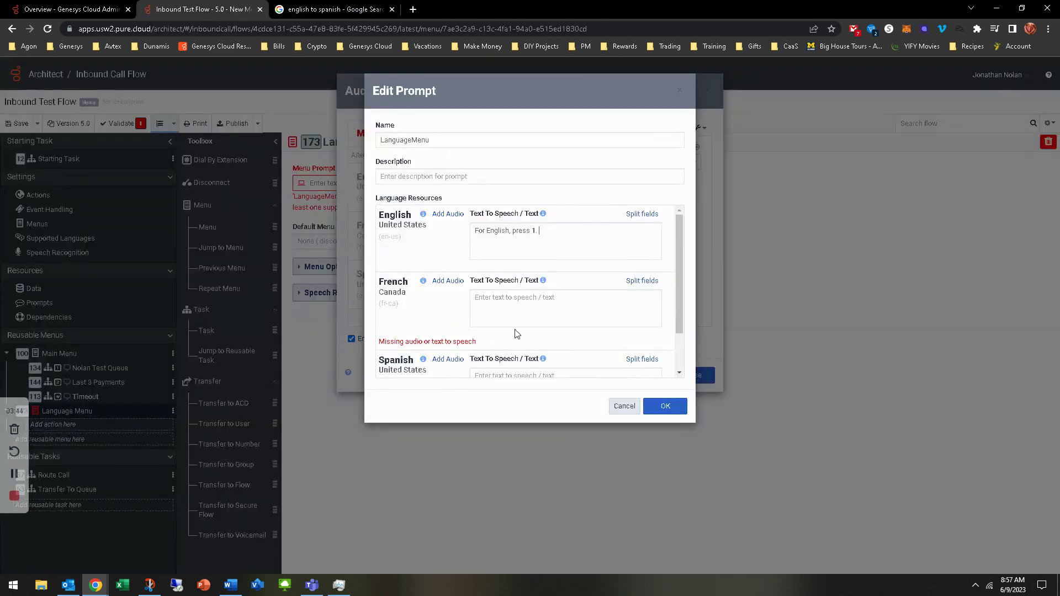
left_click(590, 228)
left_click(346, 5)
key("ctrl+w")
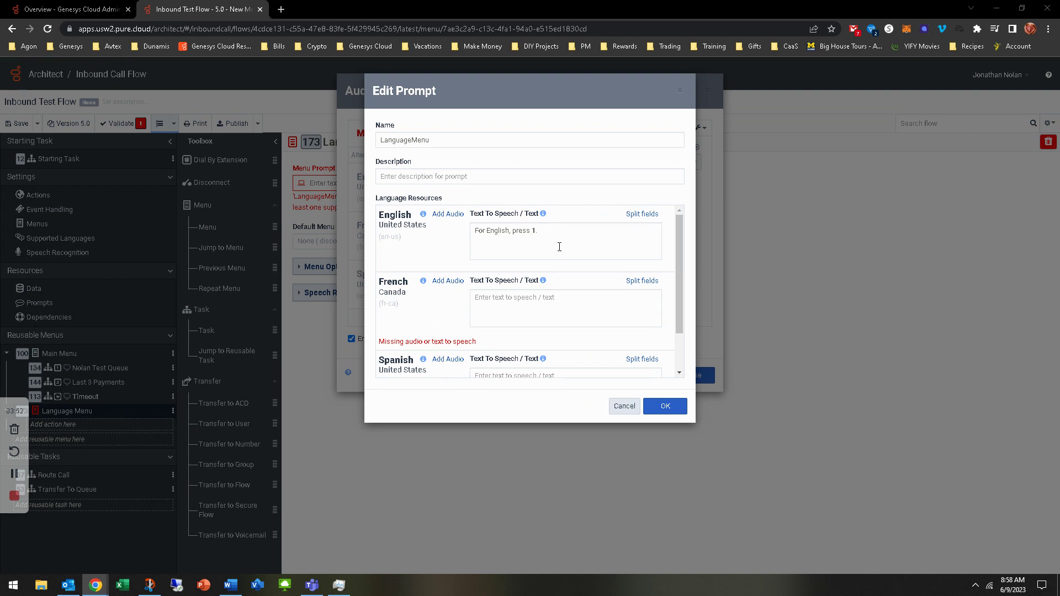
key("ctrl+v")
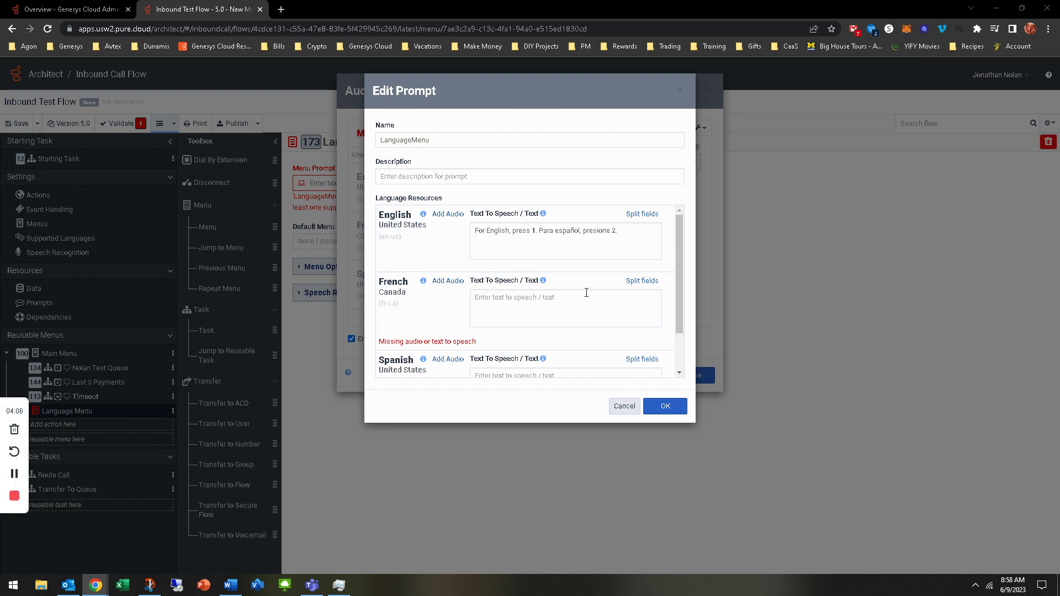
- Add 'Para francés, presione 3.' to the English text and paste it into the French field
left_click(639, 243)
type("Para francés, presione 3.")
left_click_drag(552, 243, 476, 230)
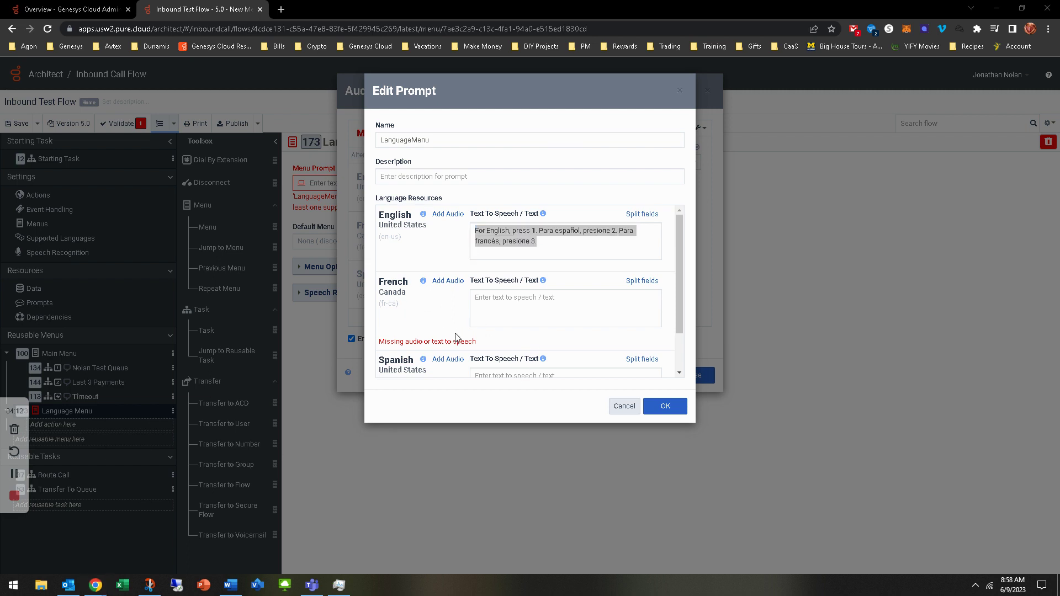
left_click(541, 327)
key("ctrl+v")
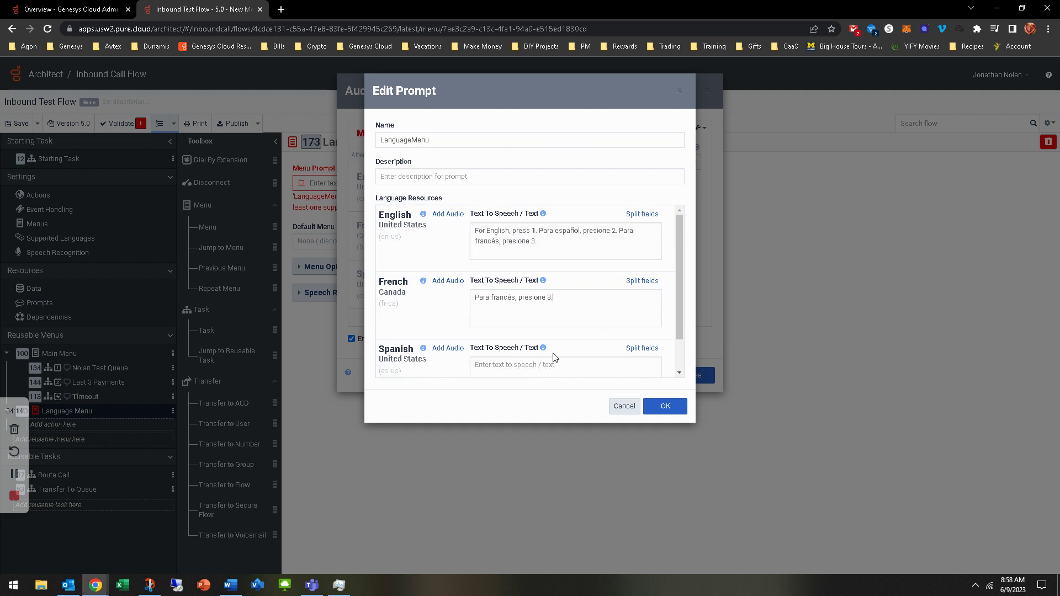
triple_click(568, 250)
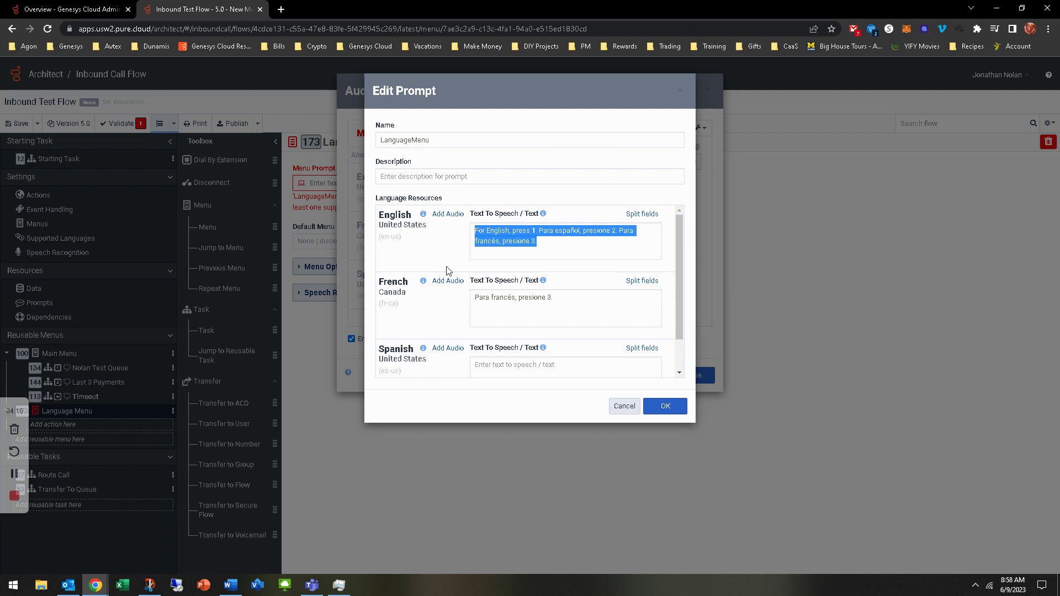
left_click(574, 242)
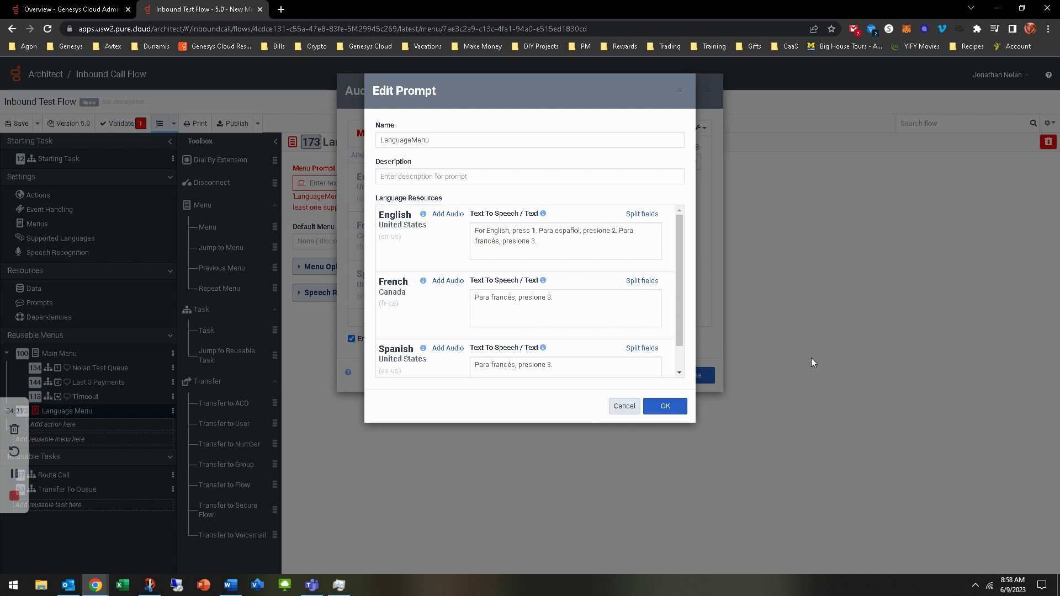
scroll(519, 335, "down", 1)
scroll(502, 336, "up", 1)
- Save the LanguageMenu prompt, close the audio sequence, and drop a first task onto Language Menu
left_click(667, 406)
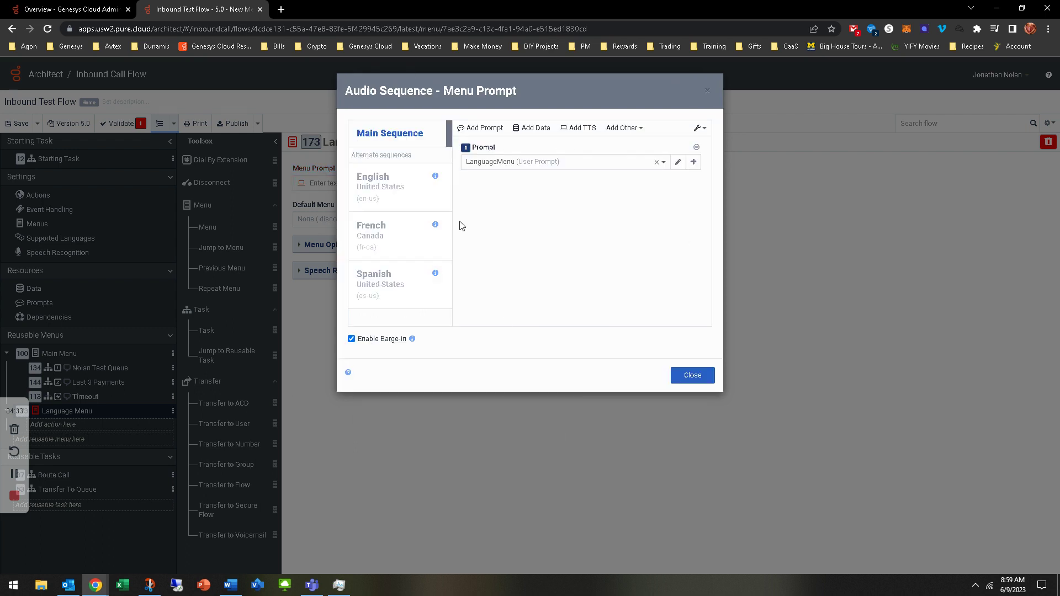
left_click(693, 381)
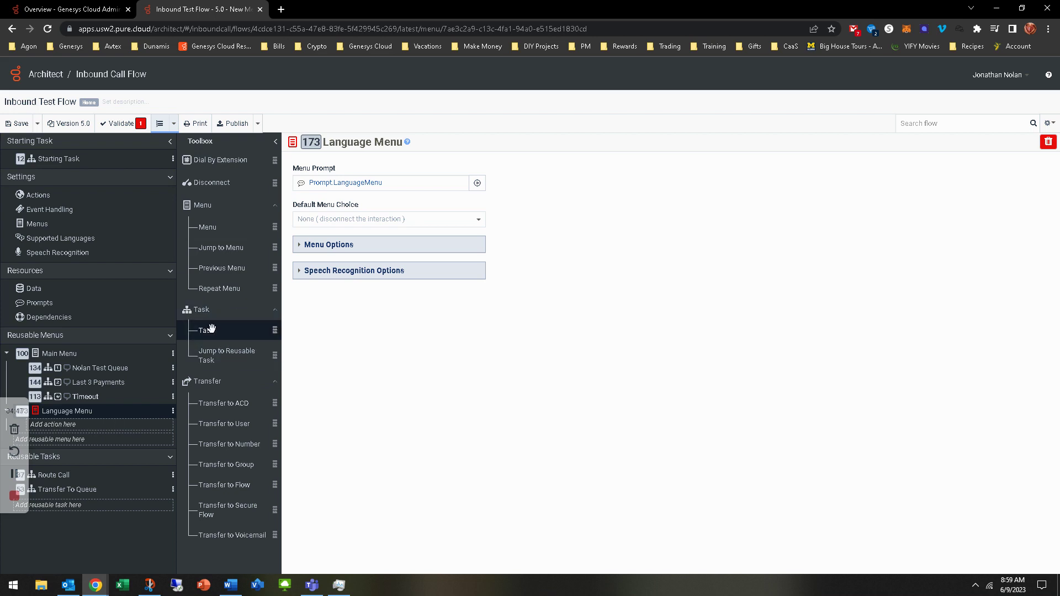
left_click_drag(211, 329, 78, 426)
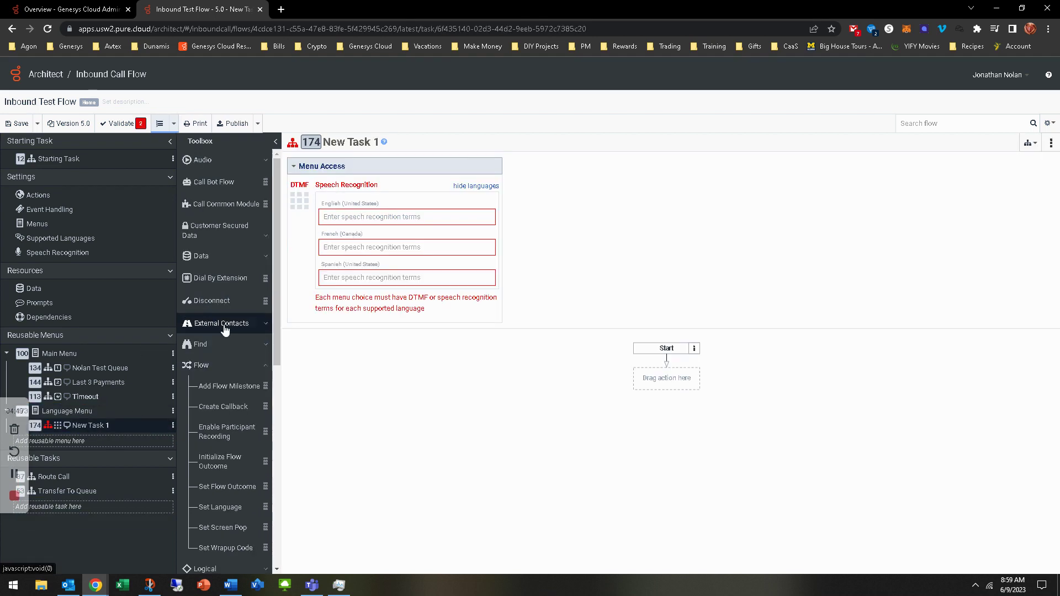
- Add two more tasks to Language Menu and start renaming New Task 1 to English
scroll(239, 520, "down", 7)
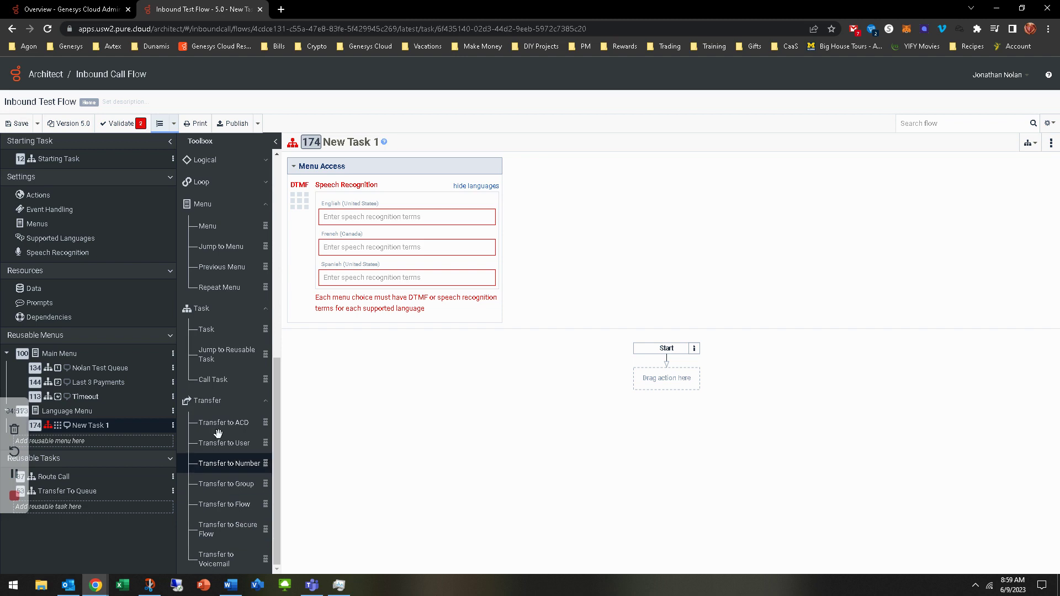
left_click_drag(219, 330, 93, 433)
left_click_drag(215, 330, 114, 444)
left_click(96, 425)
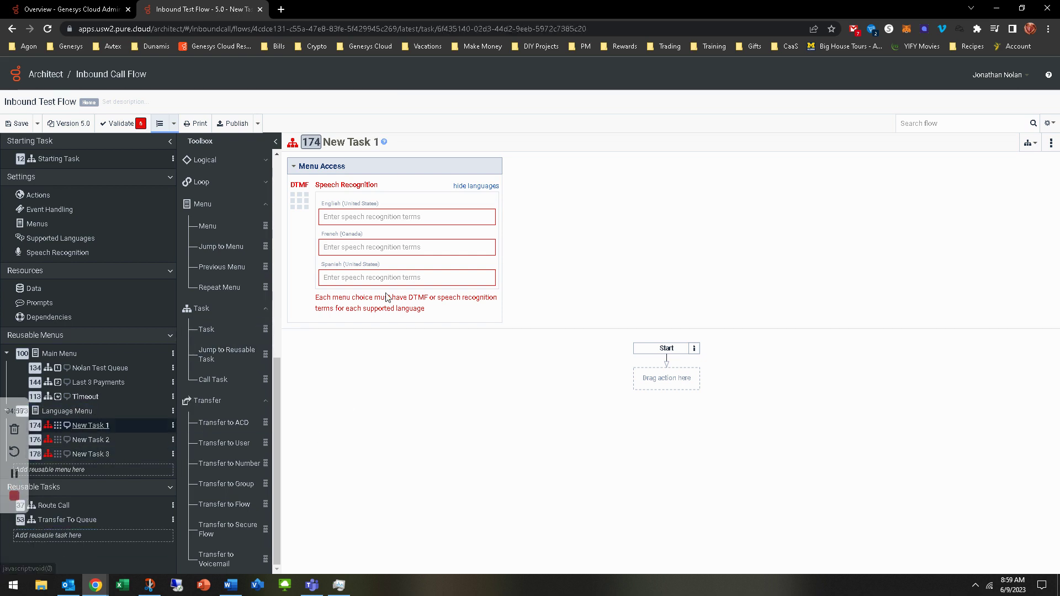
left_click(351, 142)
key("ctrl+a")
type("Eng")
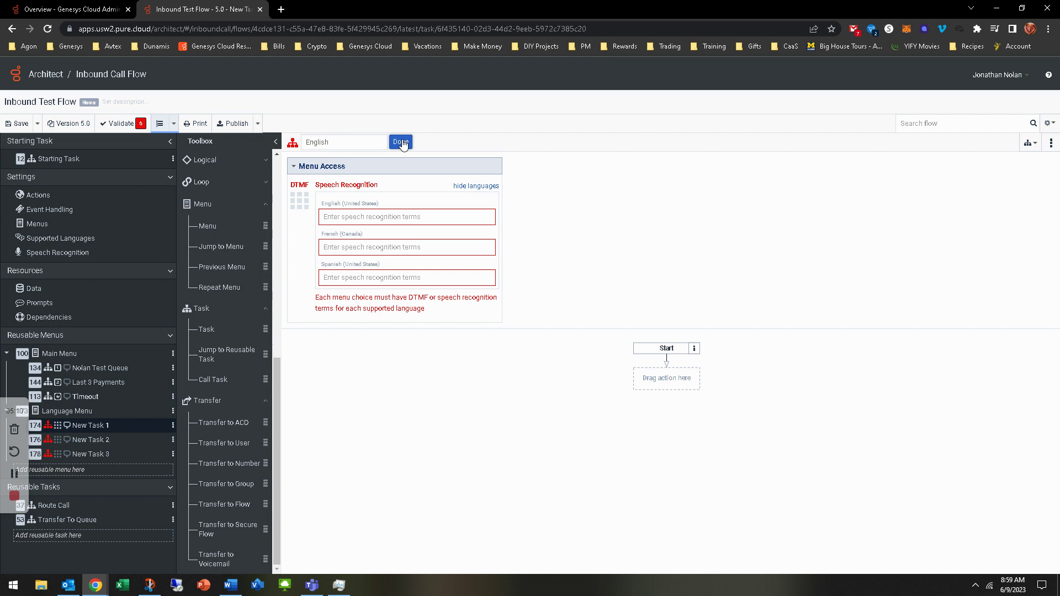
- Confirm the English task name and assign it DTMF digit 1
left_click(402, 144)
left_click(300, 200)
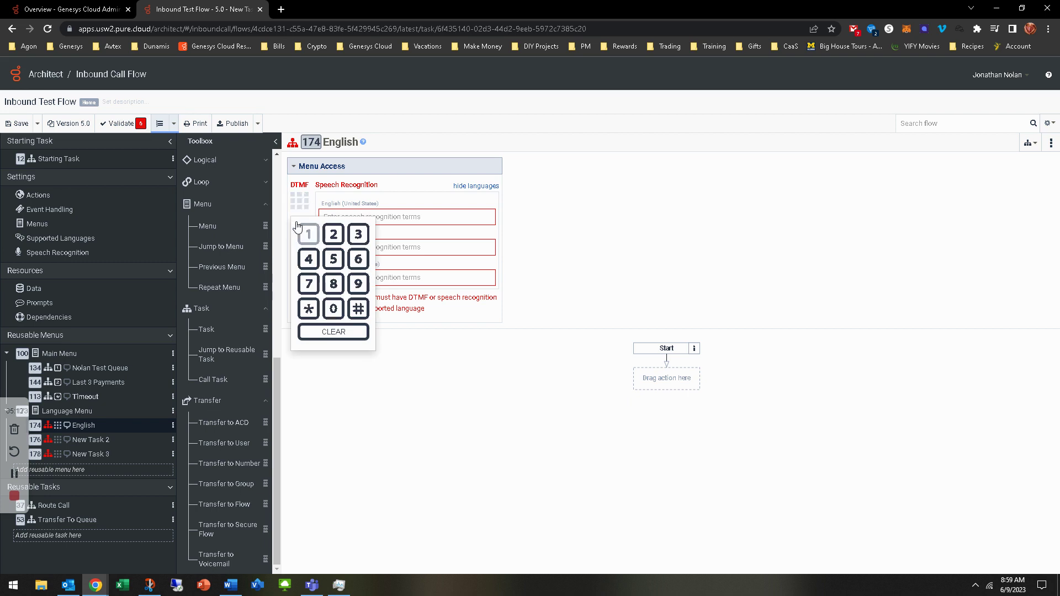
left_click(308, 234)
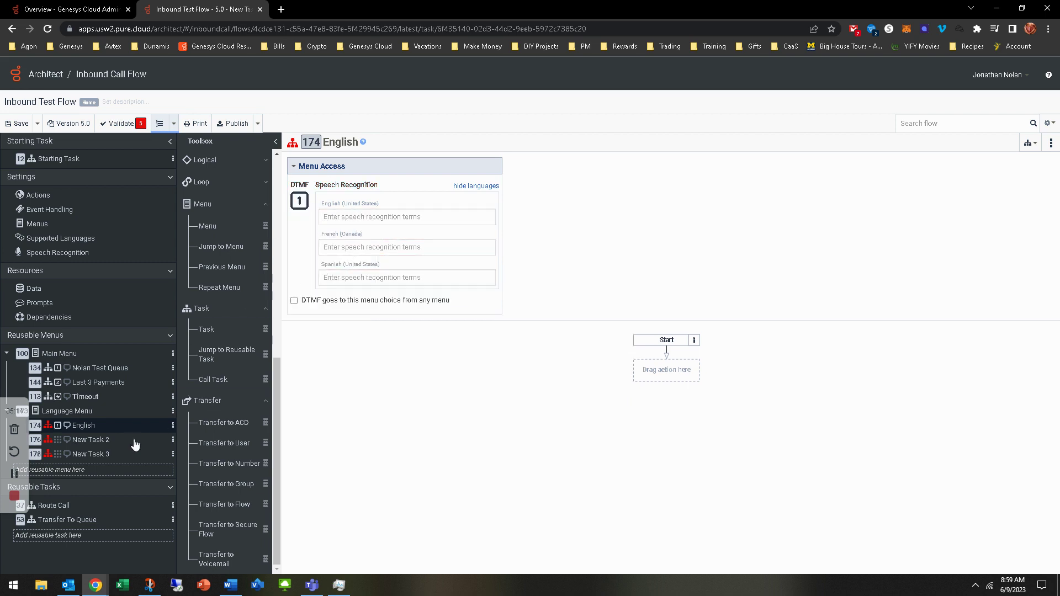
- Start renaming New Task 2 and assign it keypress 2
left_click(99, 440)
left_click(345, 142)
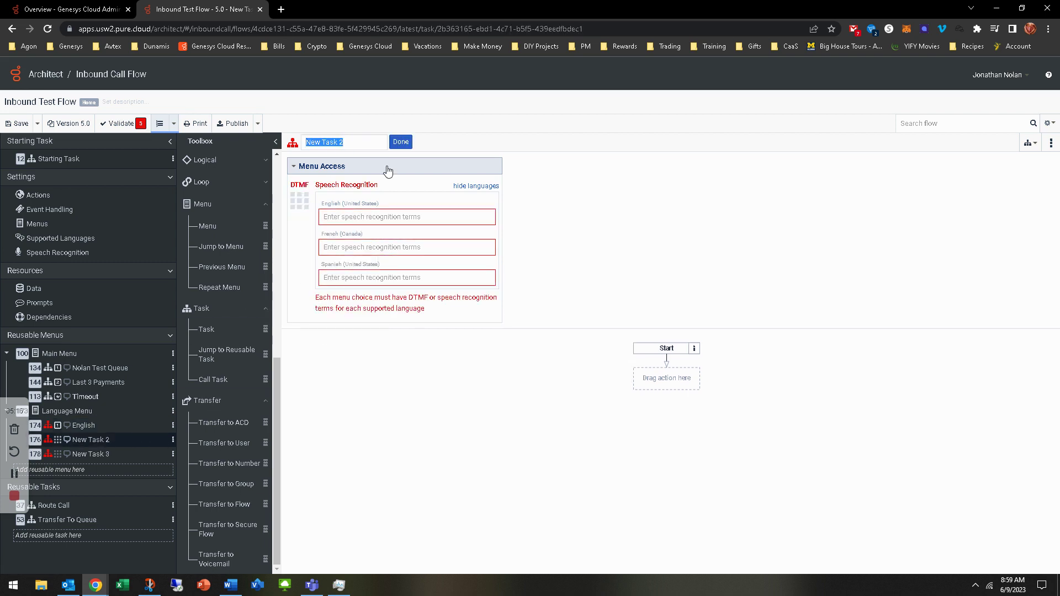
type("Spanish")
left_click(299, 201)
left_click(357, 233)
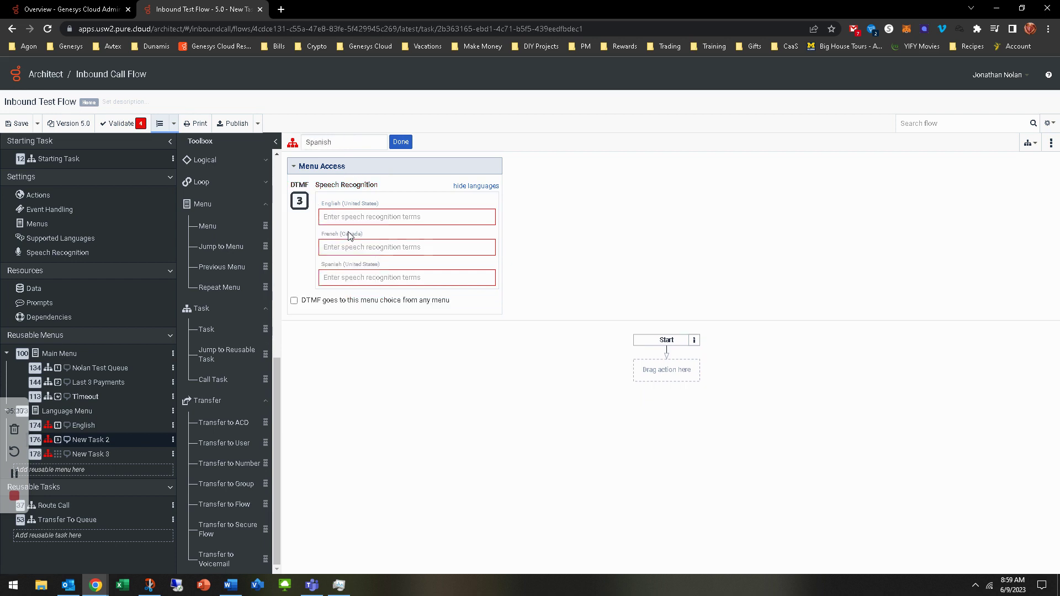
left_click(298, 201)
left_click(334, 234)
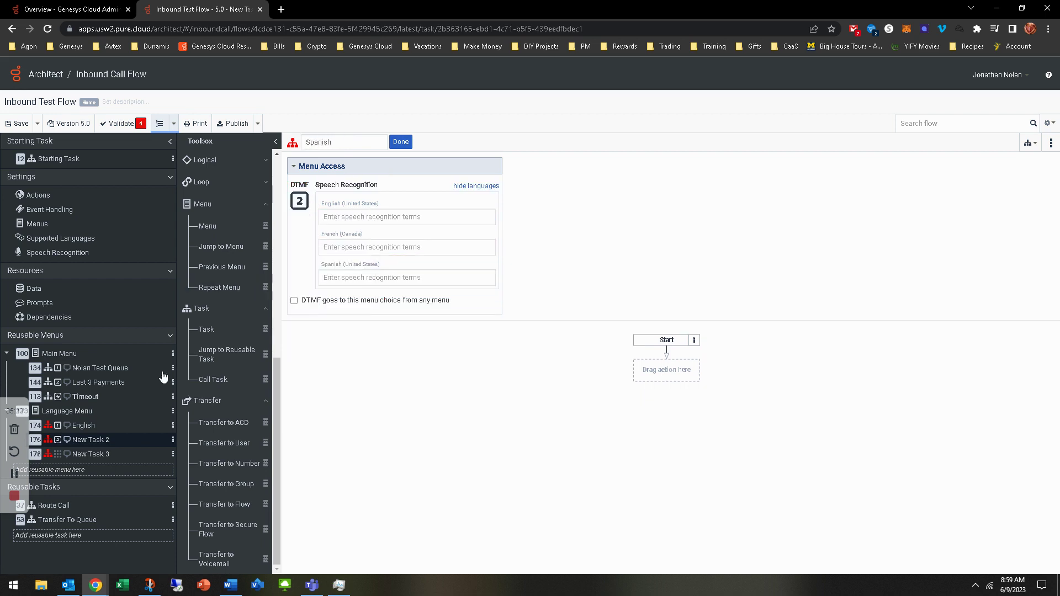
- Rename New Task 3 to French with keypress 3
left_click(95, 453)
left_click(349, 142)
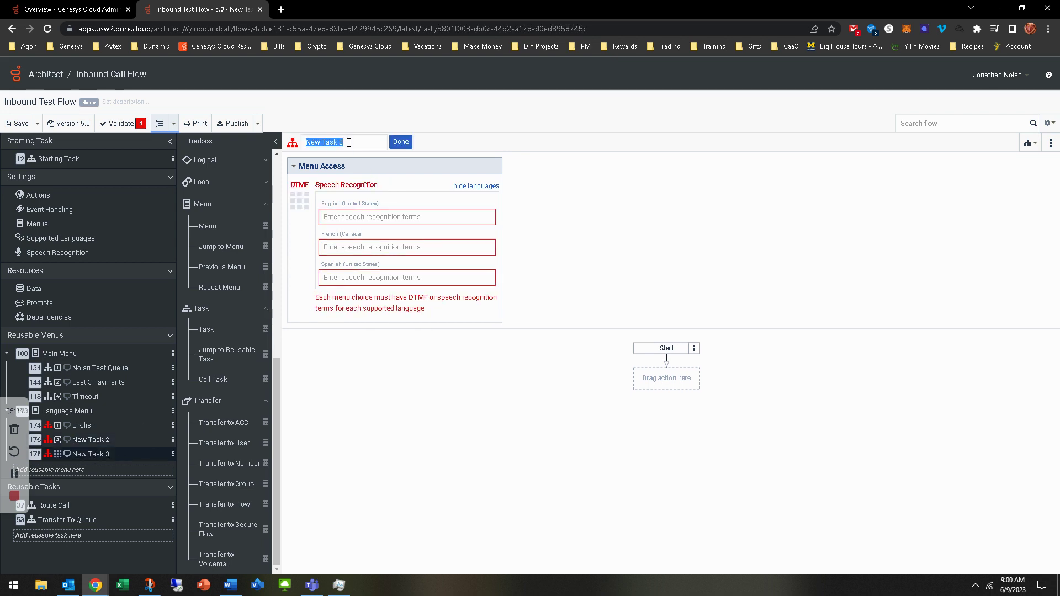
type("French")
key("Return")
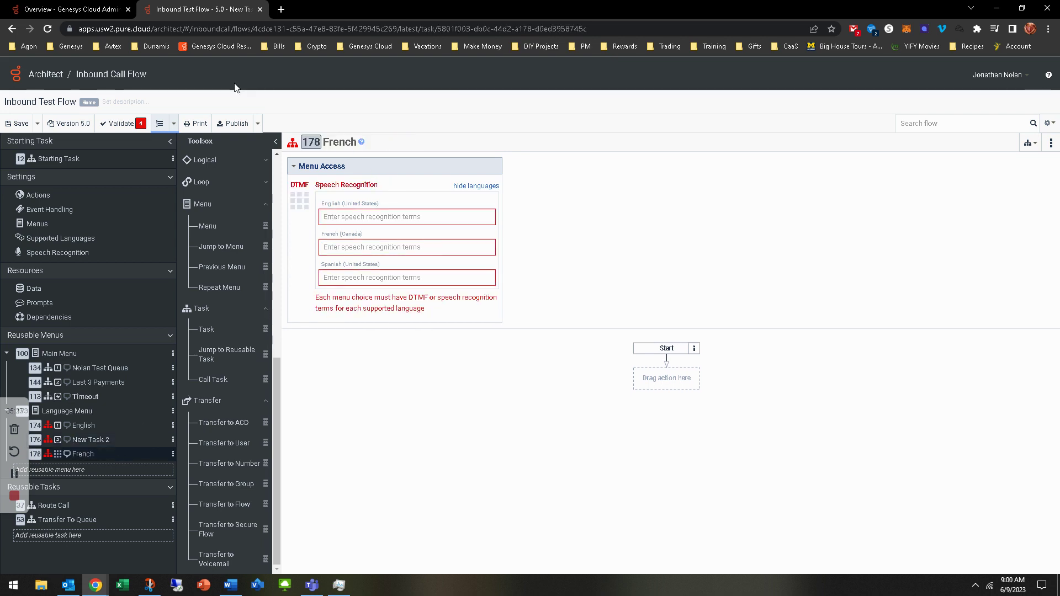
left_click(300, 201)
left_click(355, 236)
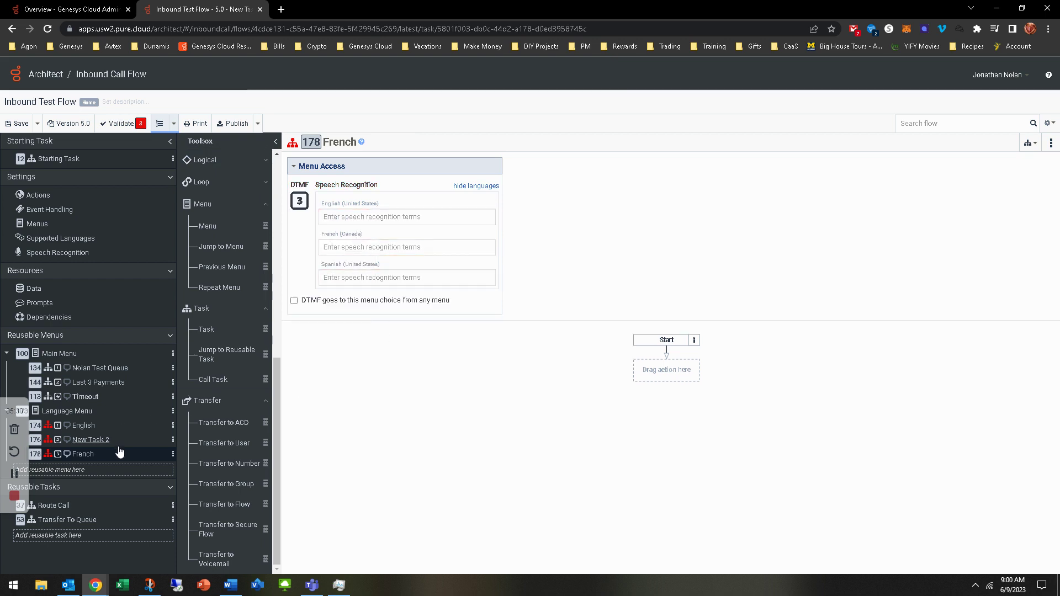
- Rename New Task 2 to Spanish, then select the English choice
left_click(90, 439)
left_click(356, 143)
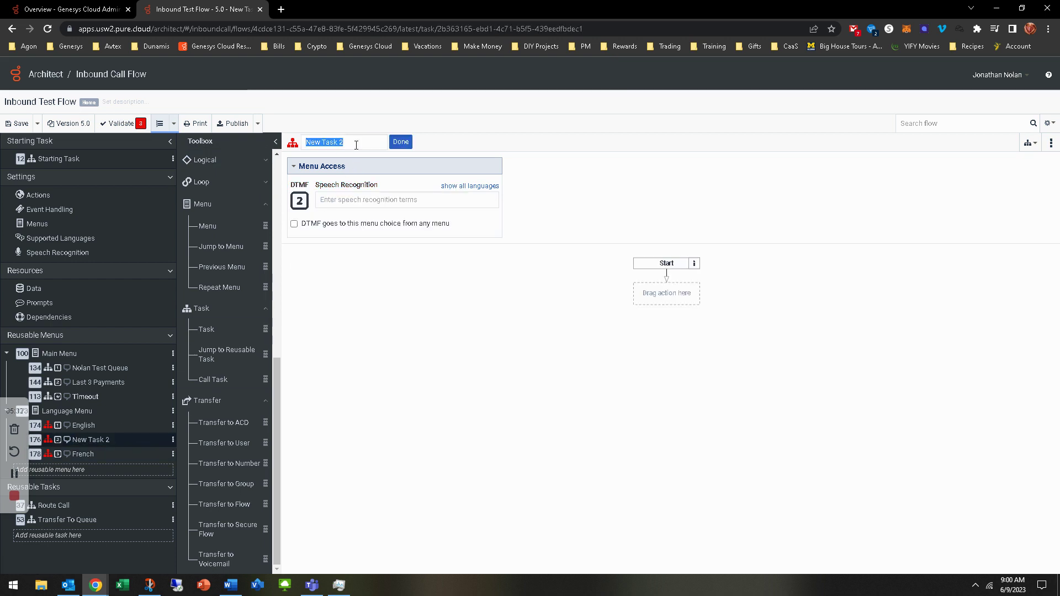
type("Spanish")
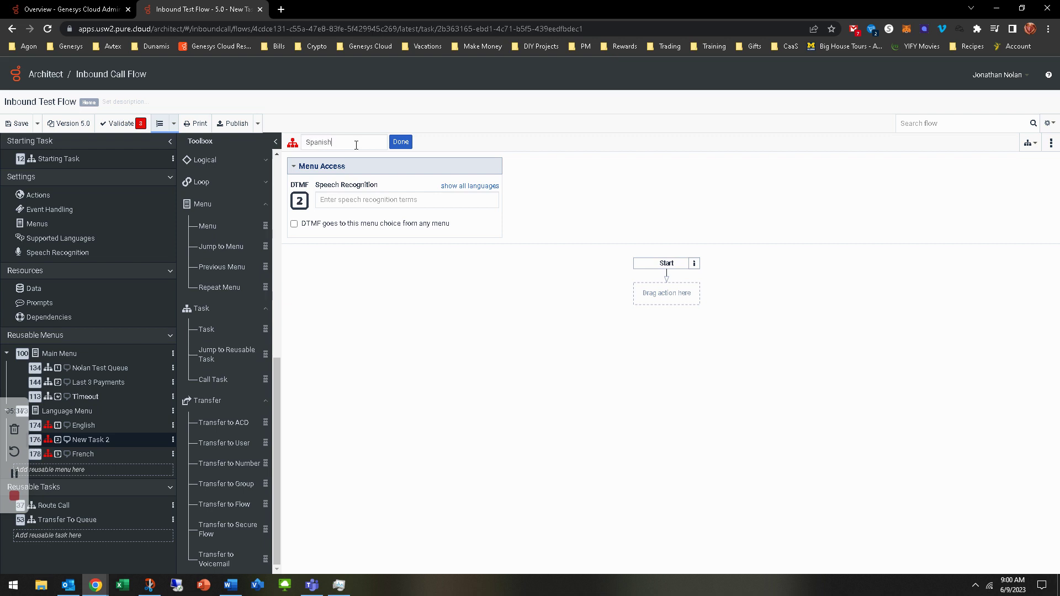
left_click(400, 143)
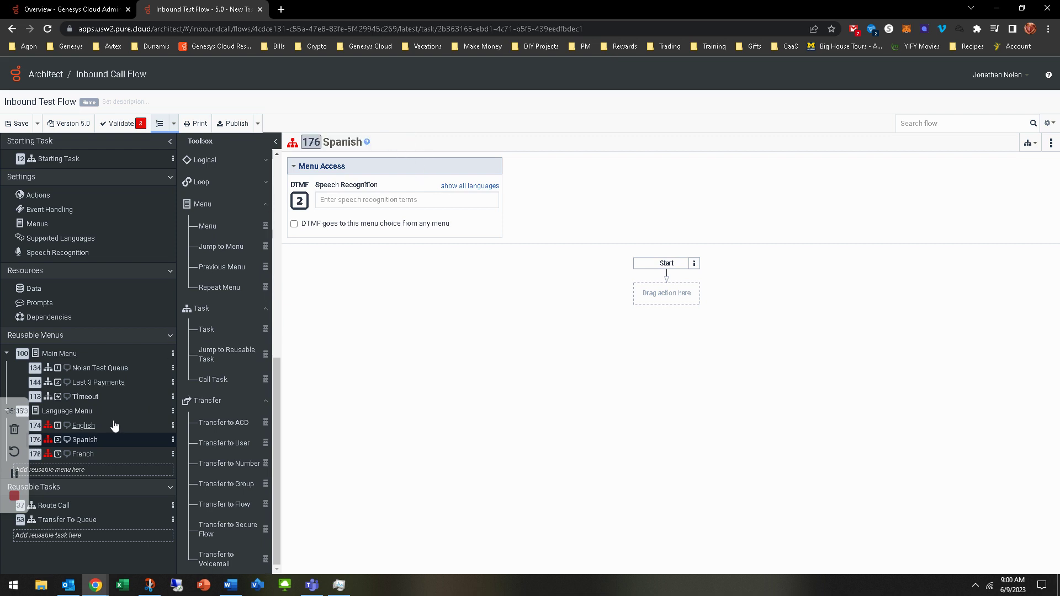
left_click(84, 426)
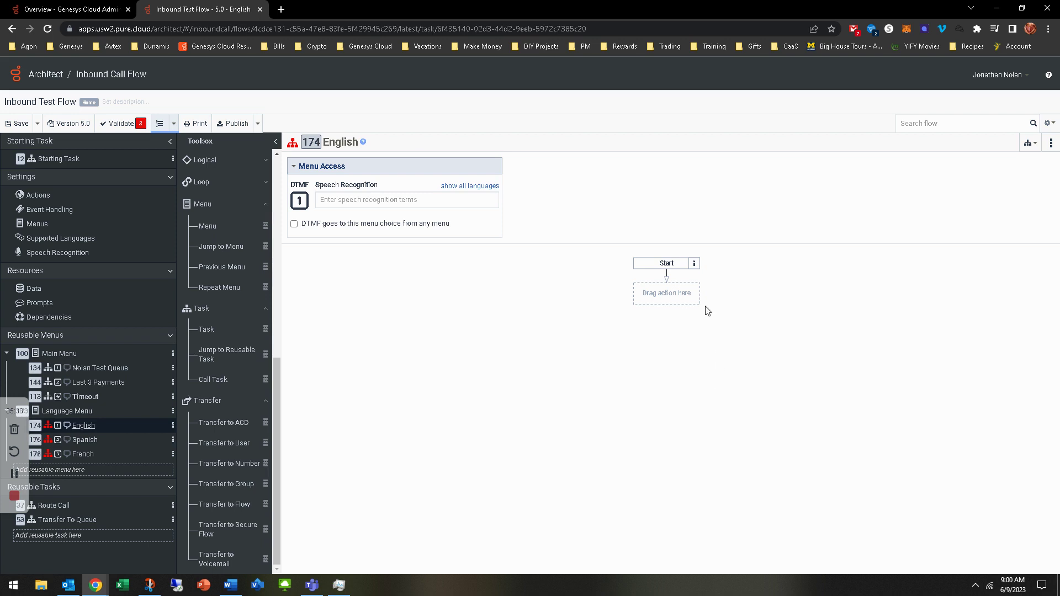
- Add a Set Language action to the English task set to English (United States)
scroll(237, 453, "up", 5)
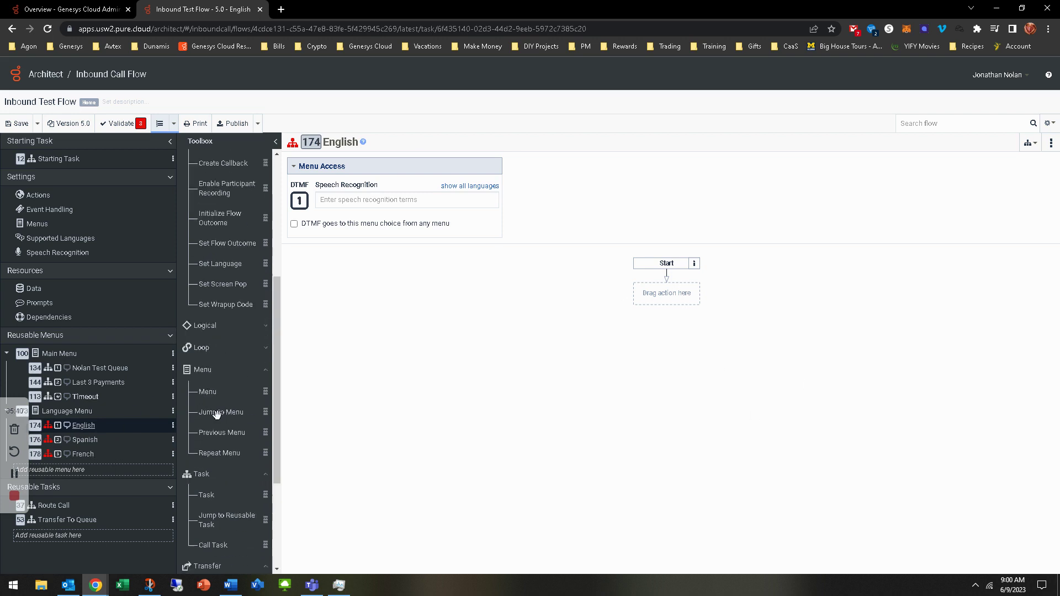
scroll(213, 398, "up", 3)
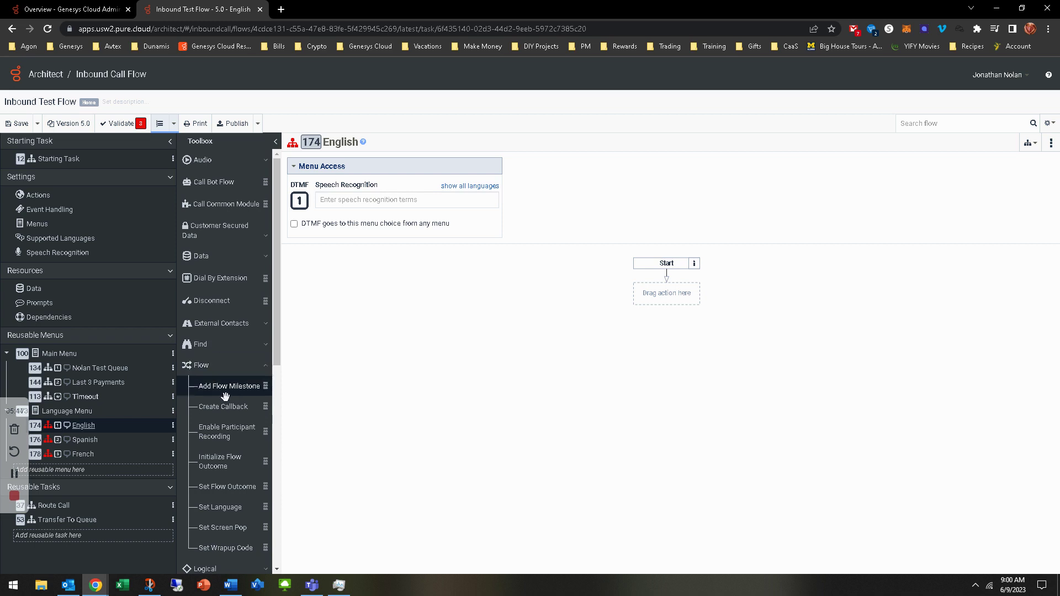
left_click_drag(230, 515, 670, 303)
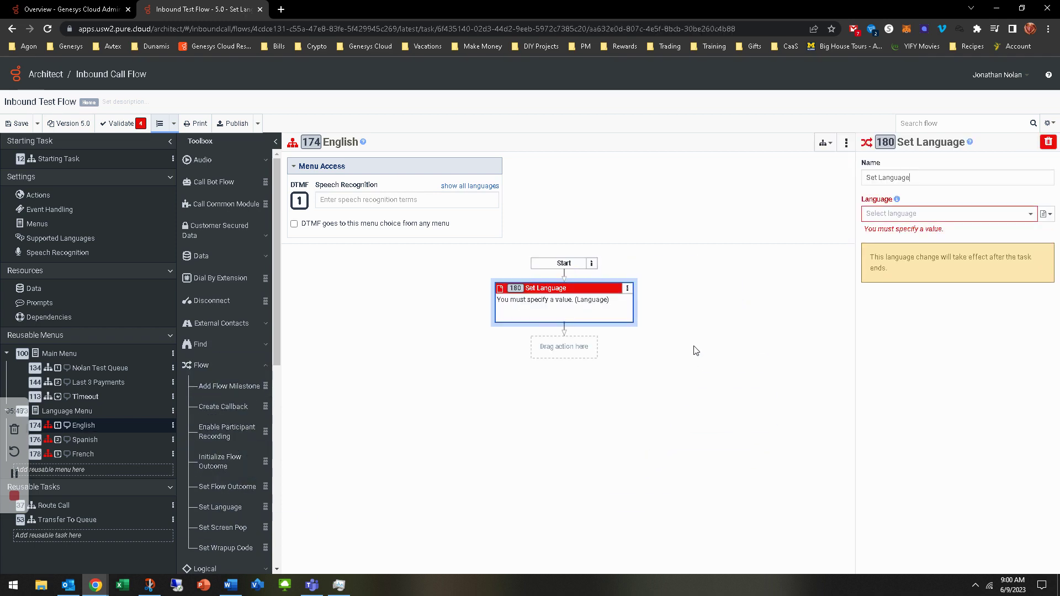
left_click(889, 215)
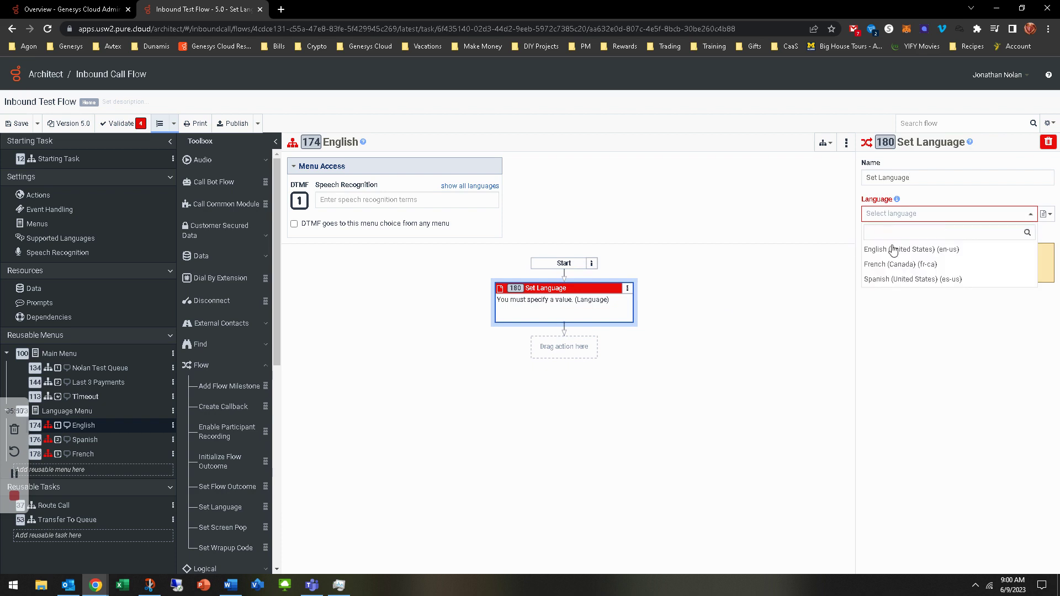
left_click(894, 250)
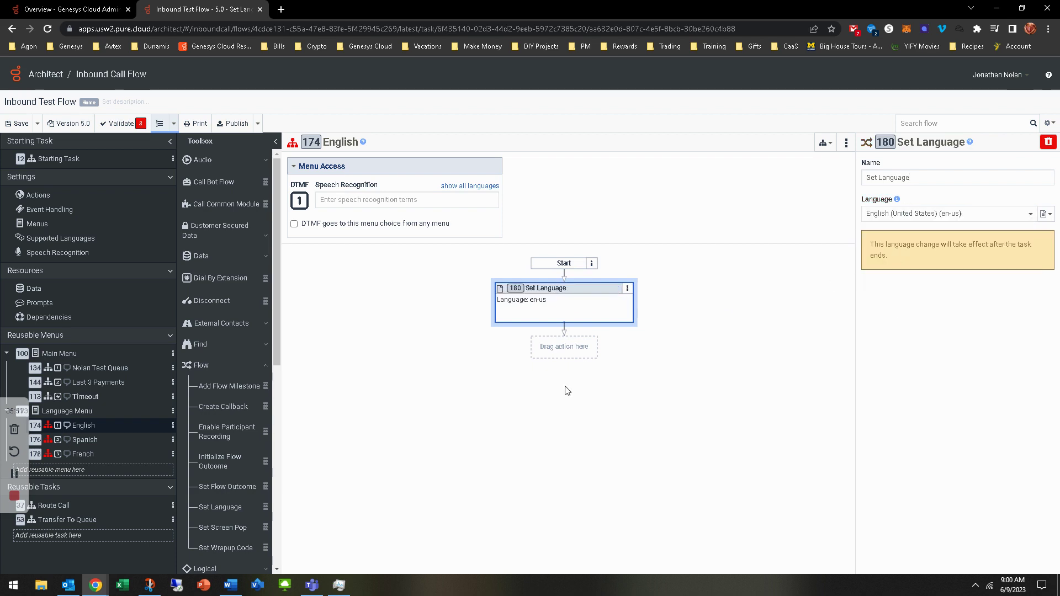
- Start the Spanish task with a Set Language action set to Spanish (United States)
left_click(80, 442)
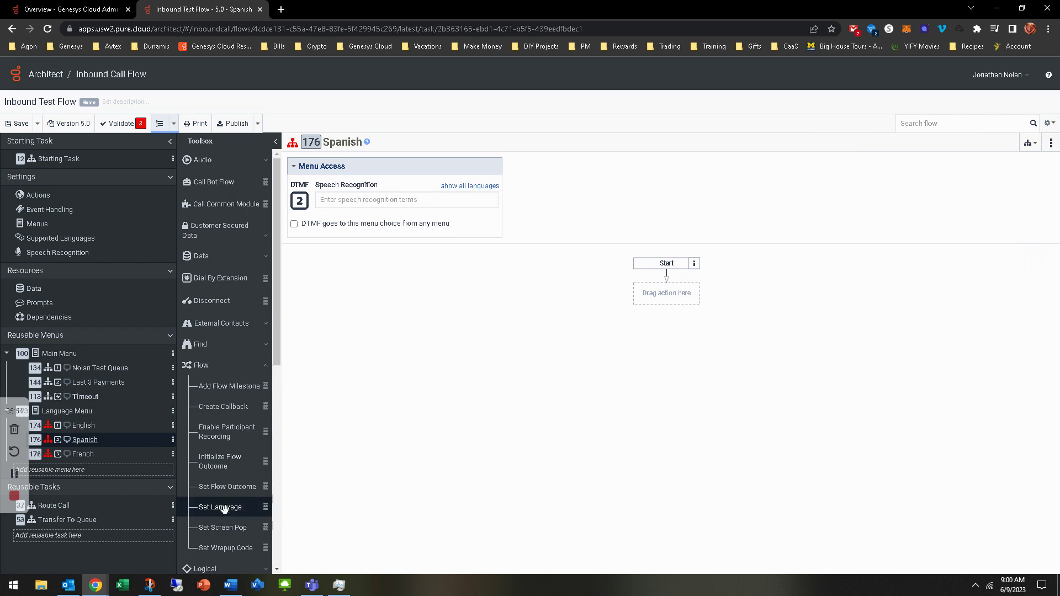
left_click_drag(223, 507, 668, 298)
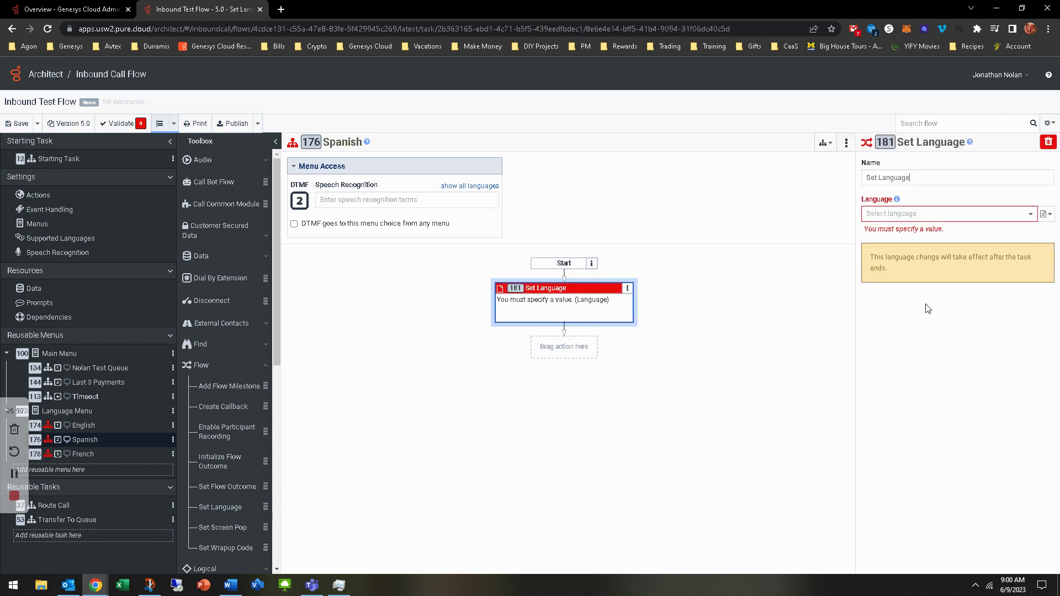
left_click(905, 218)
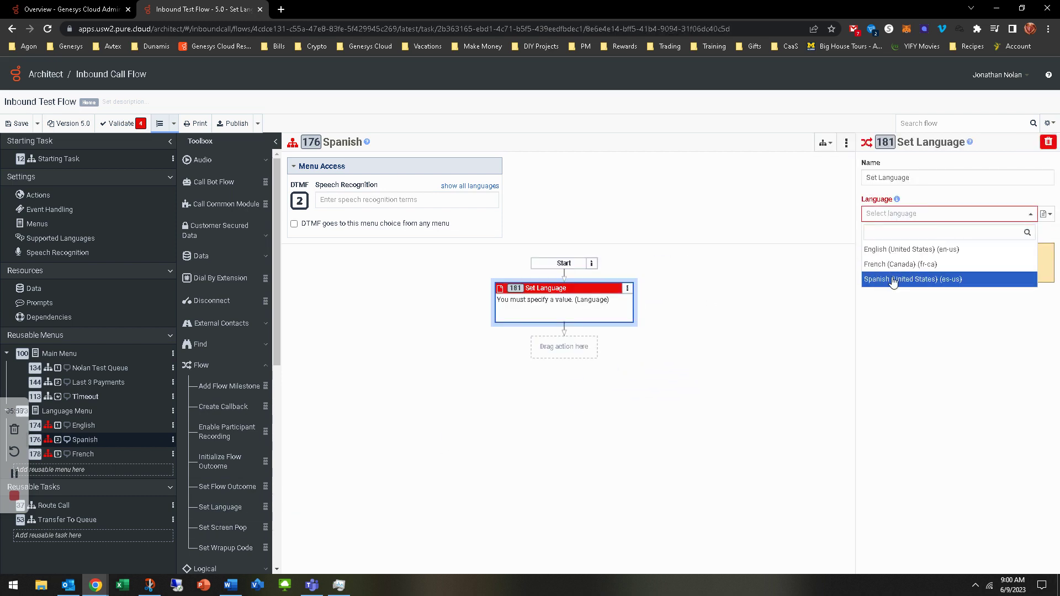
left_click(893, 279)
- Start the French task with a Set Language action set to French (Canada)
left_click(87, 455)
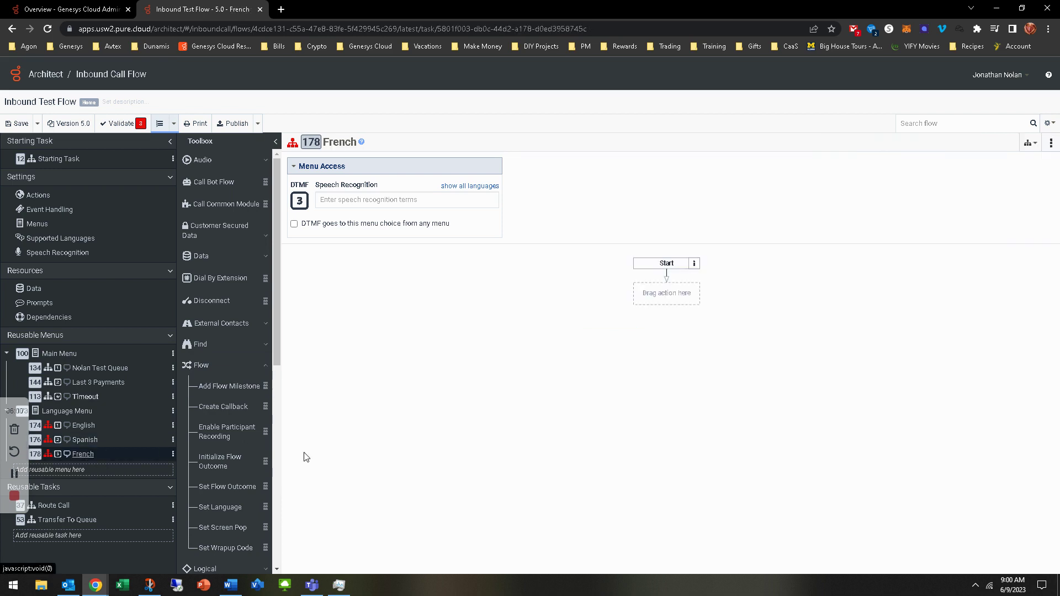
left_click_drag(219, 507, 666, 293)
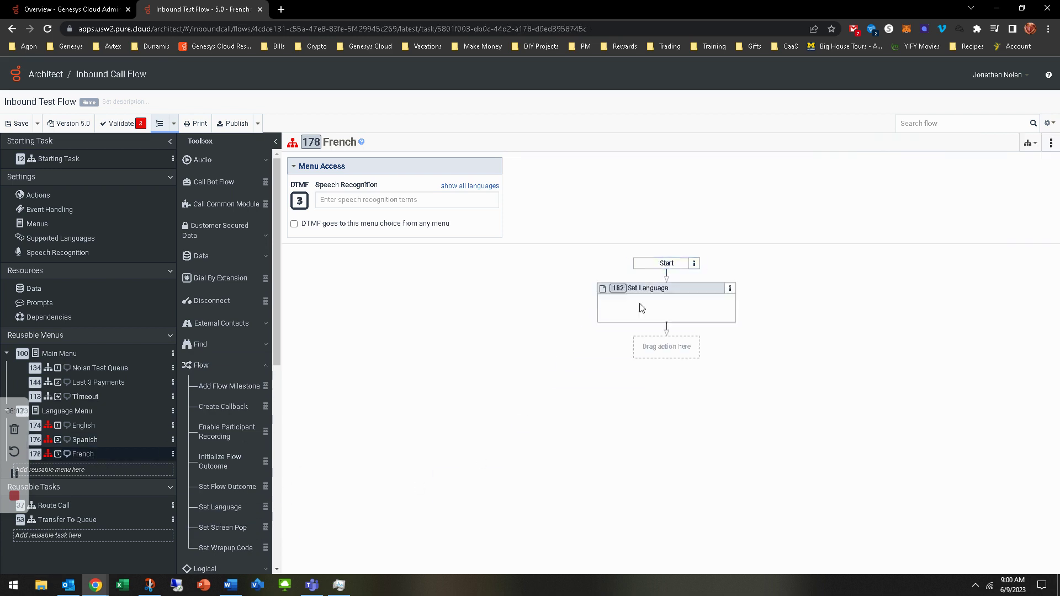
left_click(929, 215)
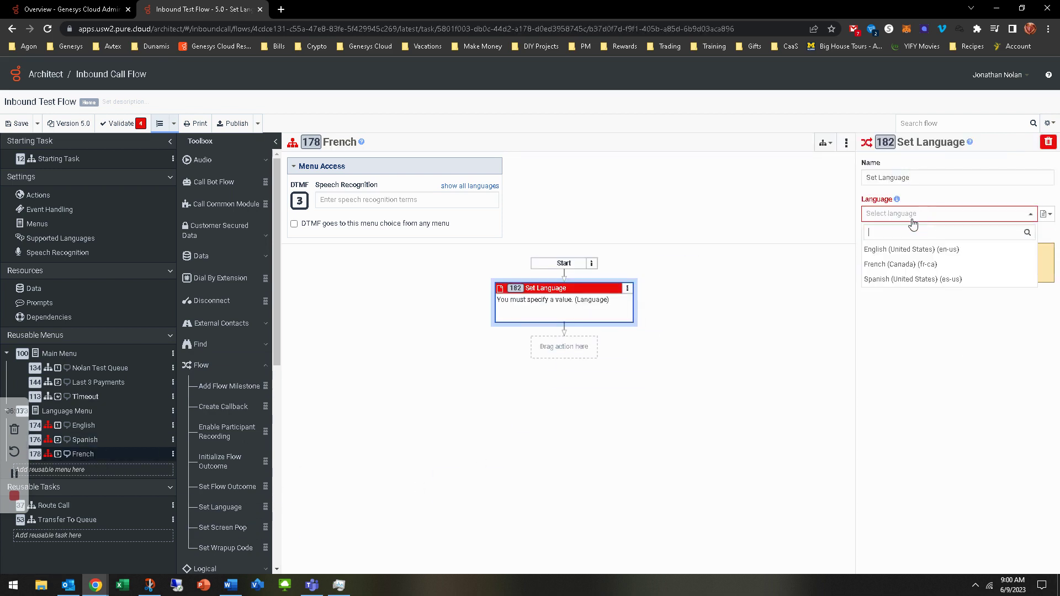
left_click(894, 264)
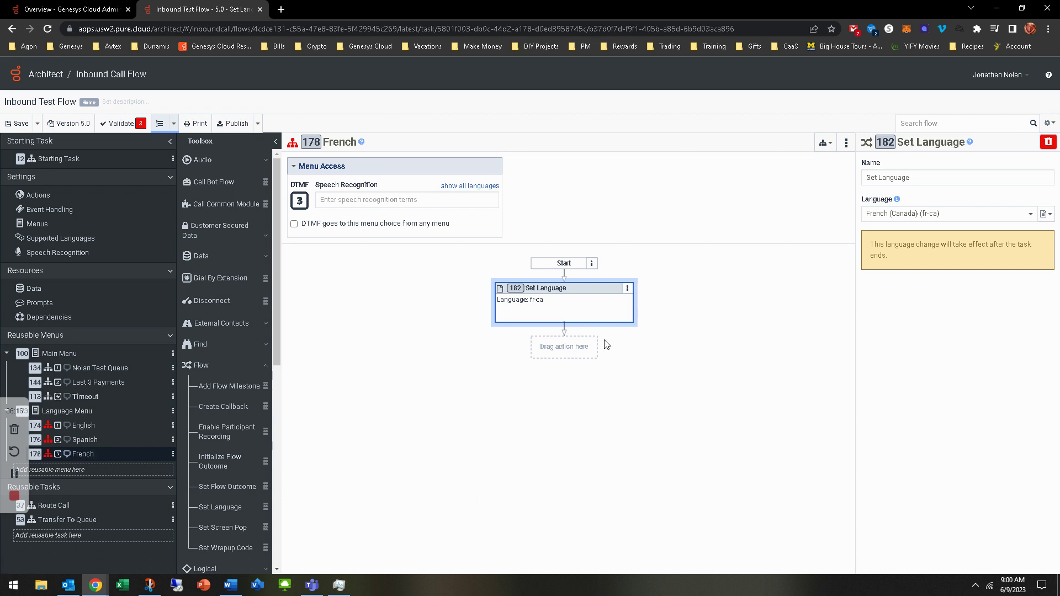
left_click(552, 348)
- Add a Jump to Menu to Main Menu after Set Language in the current task
mouse_move(580, 368)
mouse_move(646, 356)
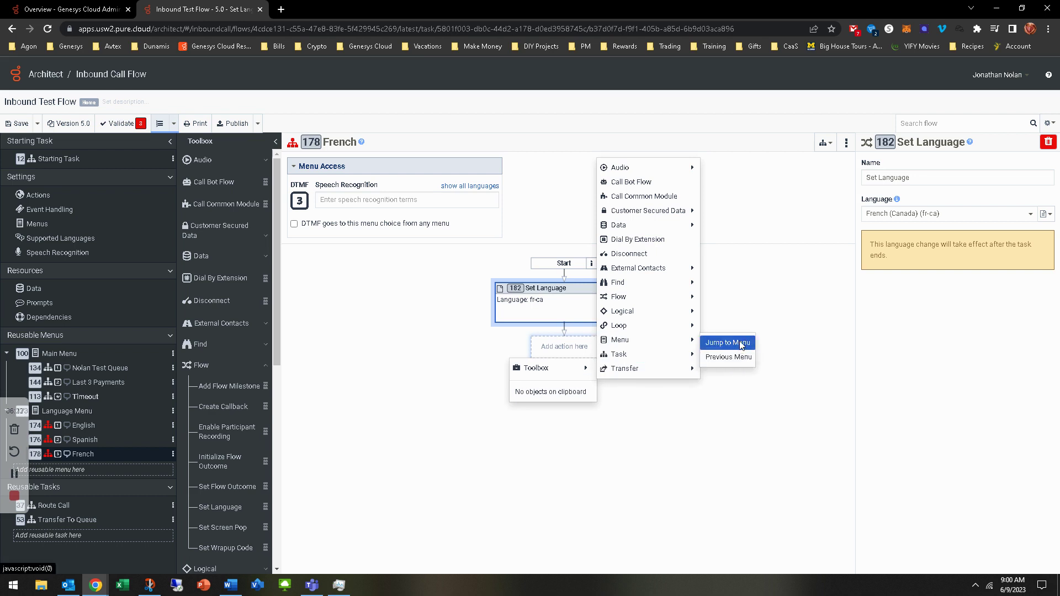
left_click(740, 346)
left_click(917, 216)
left_click(905, 232)
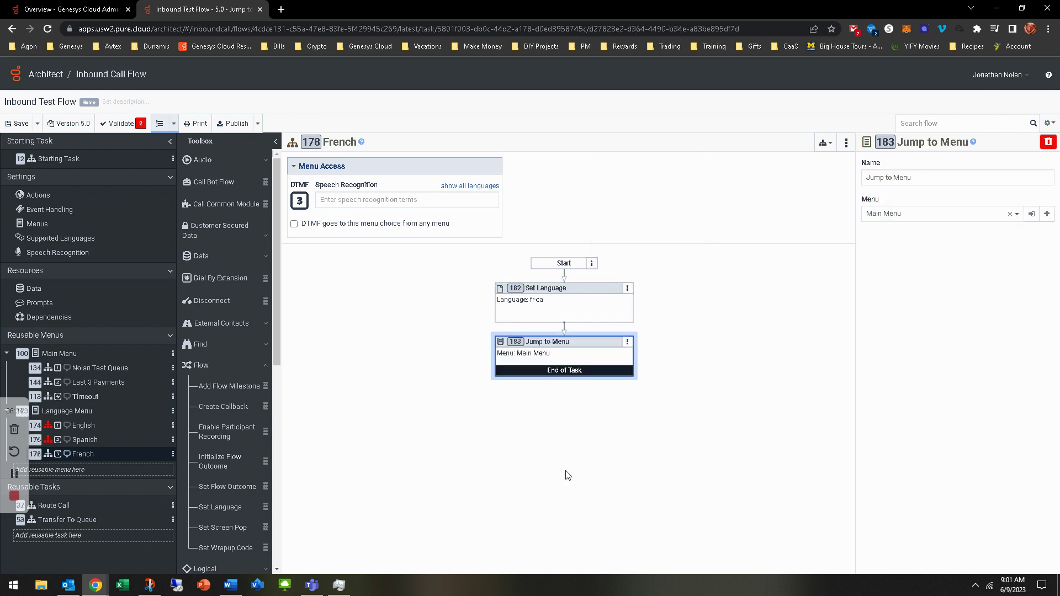
- Make the Spanish task jump to Main Menu after setting the language
left_click(85, 440)
left_click(552, 348)
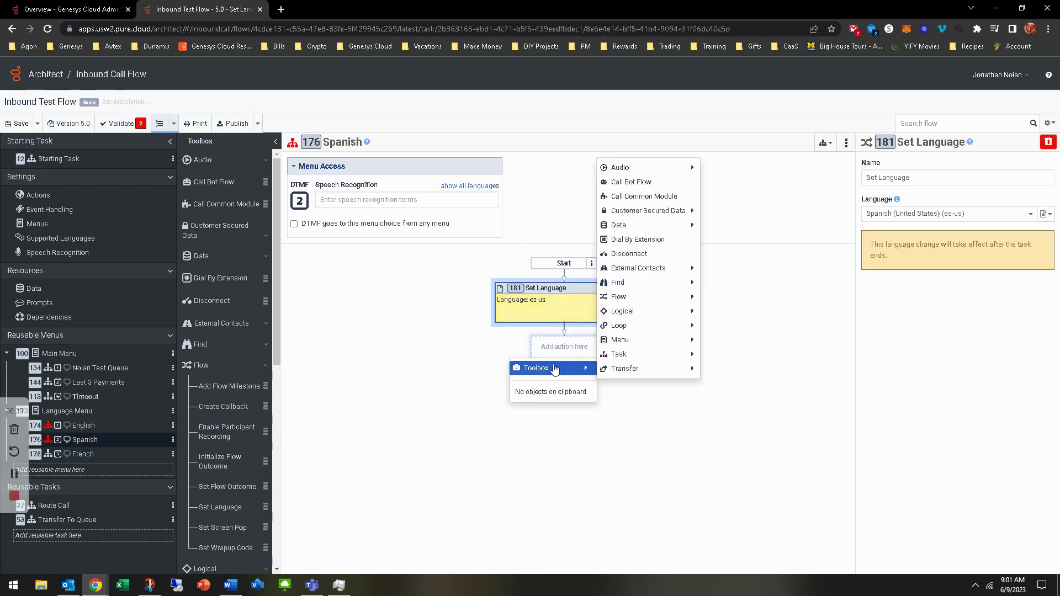
mouse_move(574, 367)
mouse_move(679, 354)
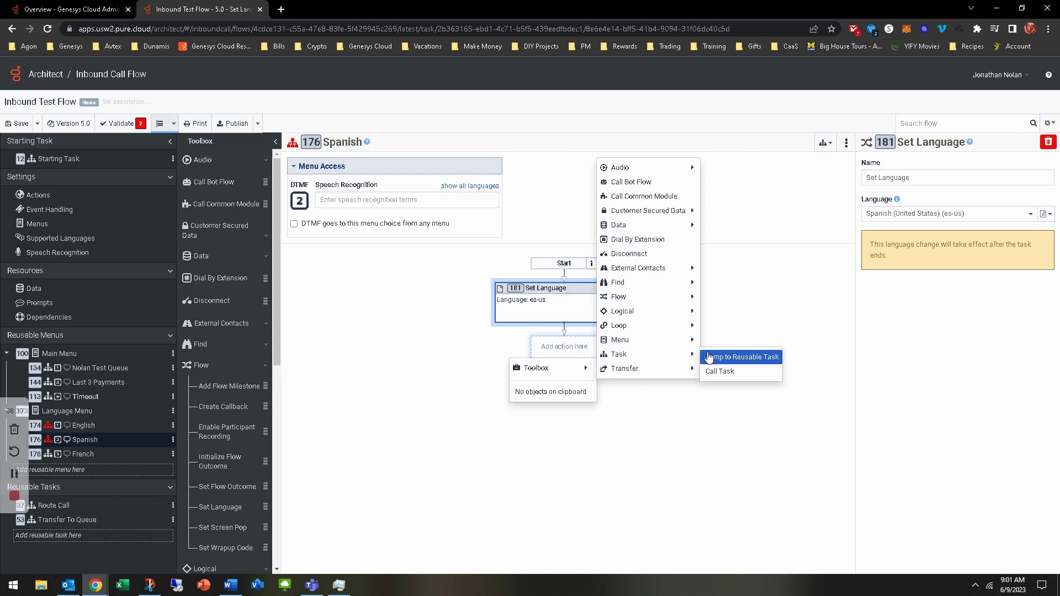
left_click(729, 343)
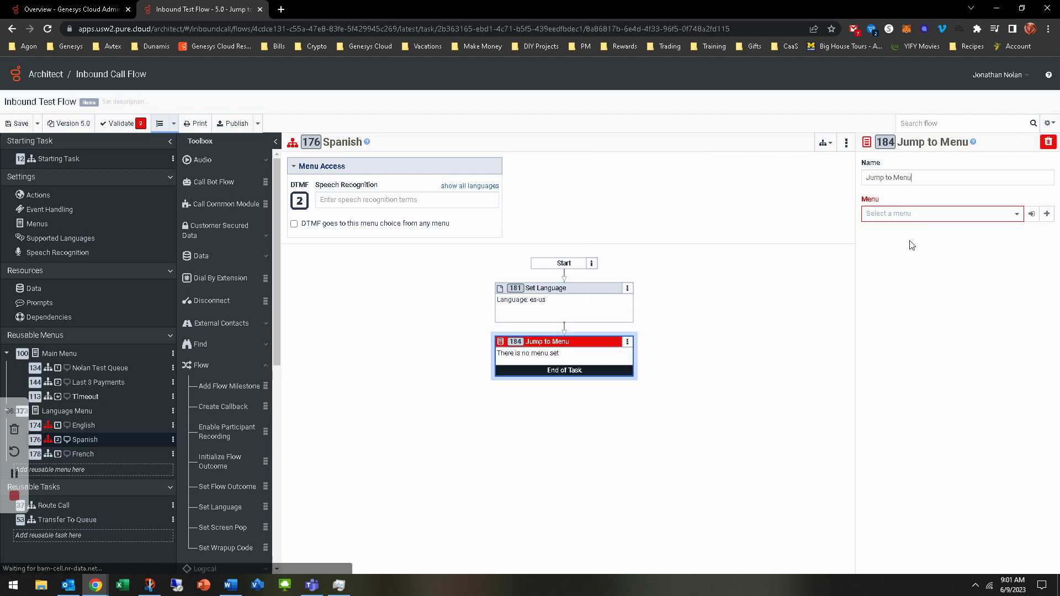
left_click(919, 213)
left_click(900, 229)
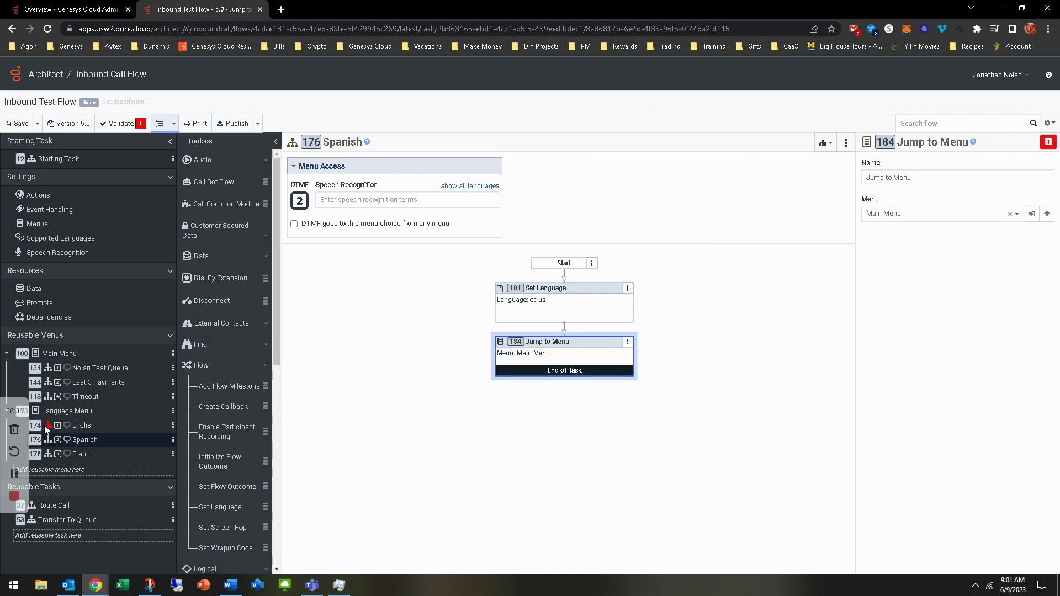
- Add a Jump to Menu to Main Menu at the end of the English task
left_click(73, 428)
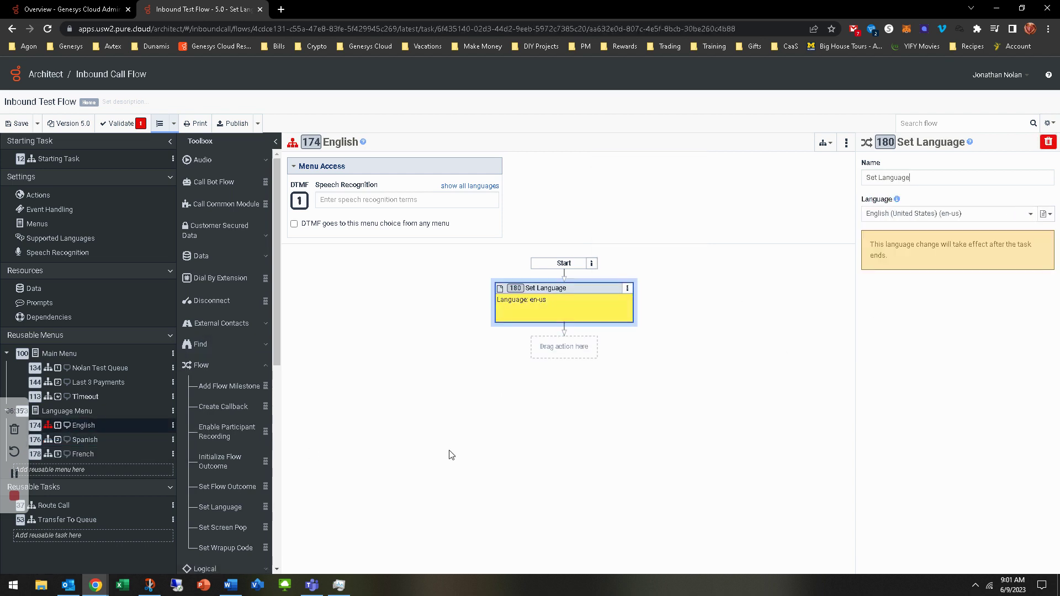
left_click(553, 353)
mouse_move(557, 368)
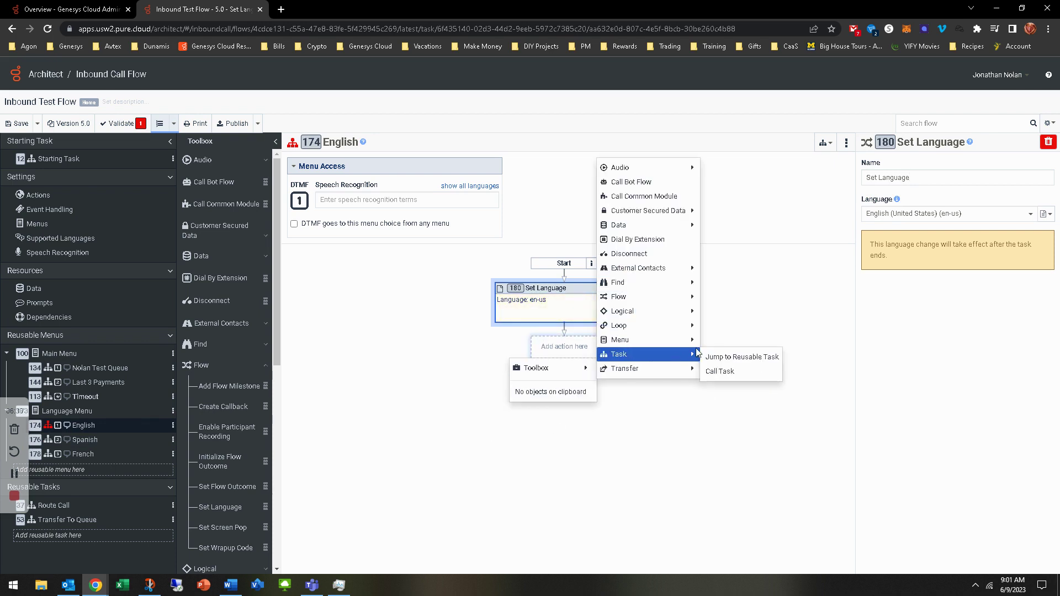
mouse_move(663, 340)
left_click(960, 214)
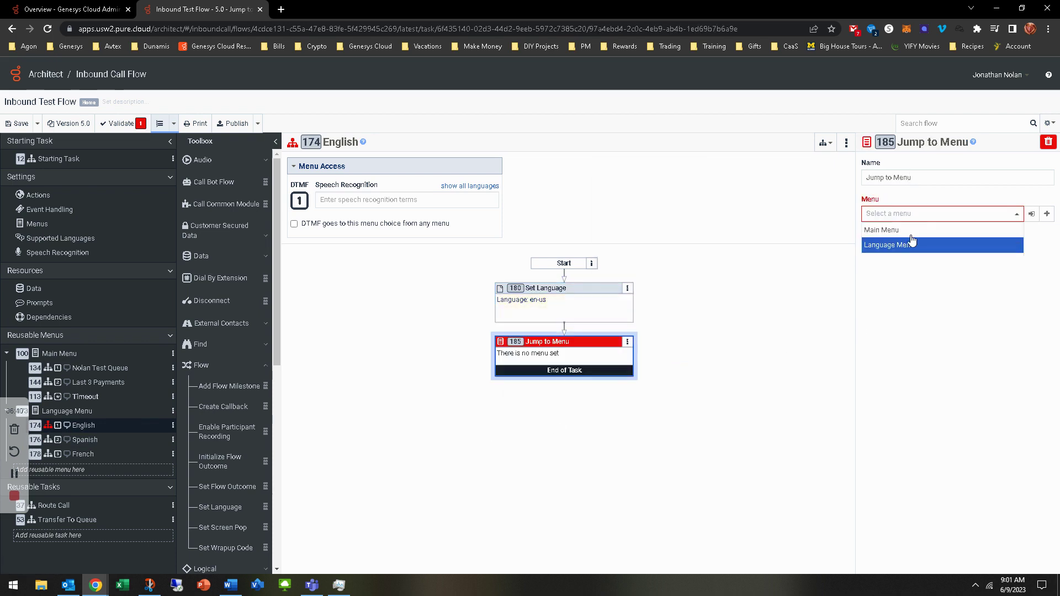
left_click(963, 250)
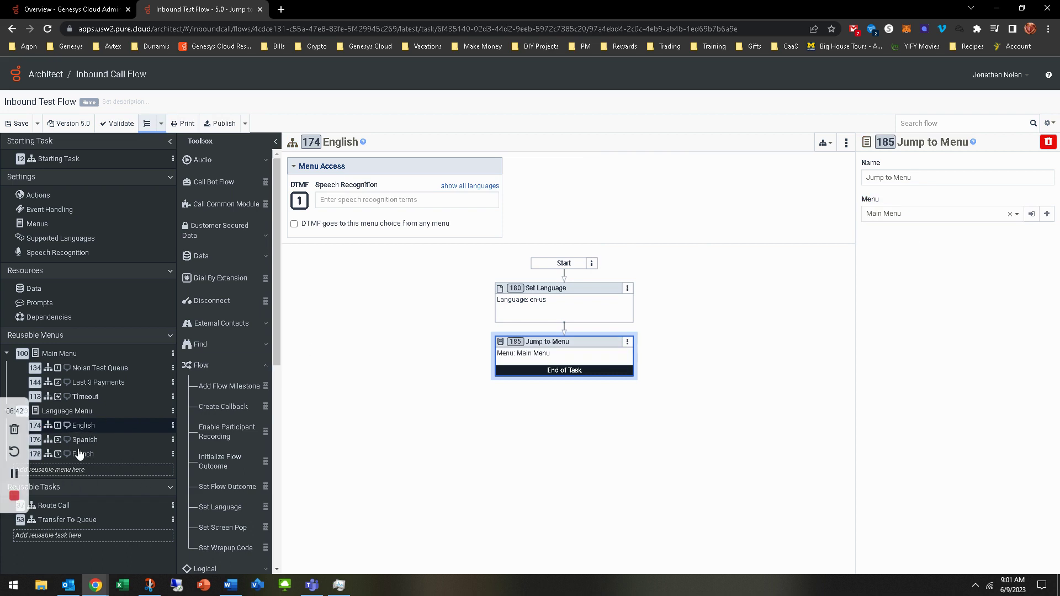
- Review the Language Menu's menu options and the flow's default menu settings
left_click(81, 415)
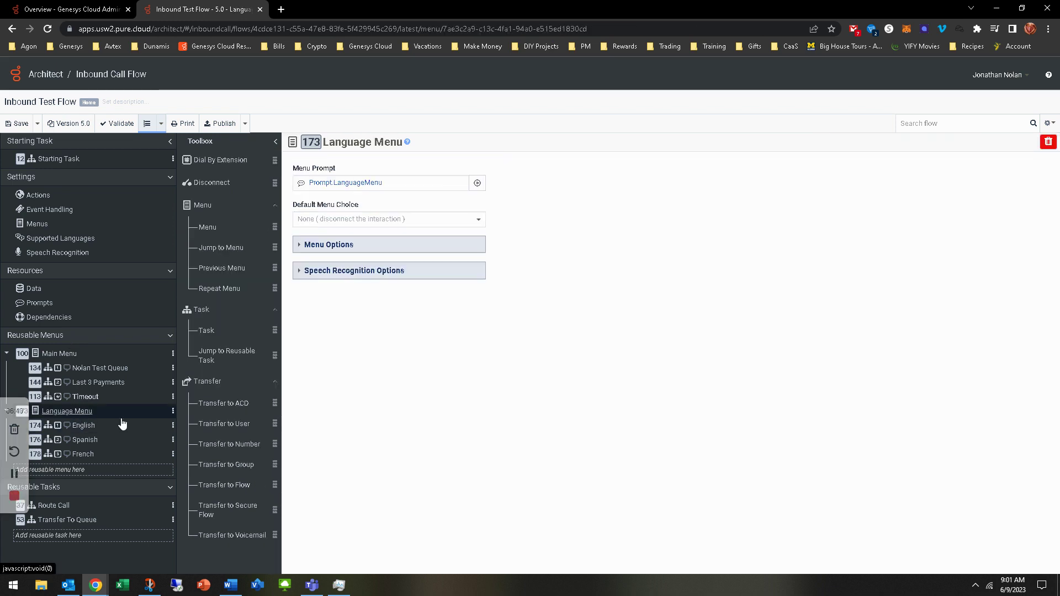
left_click(327, 243)
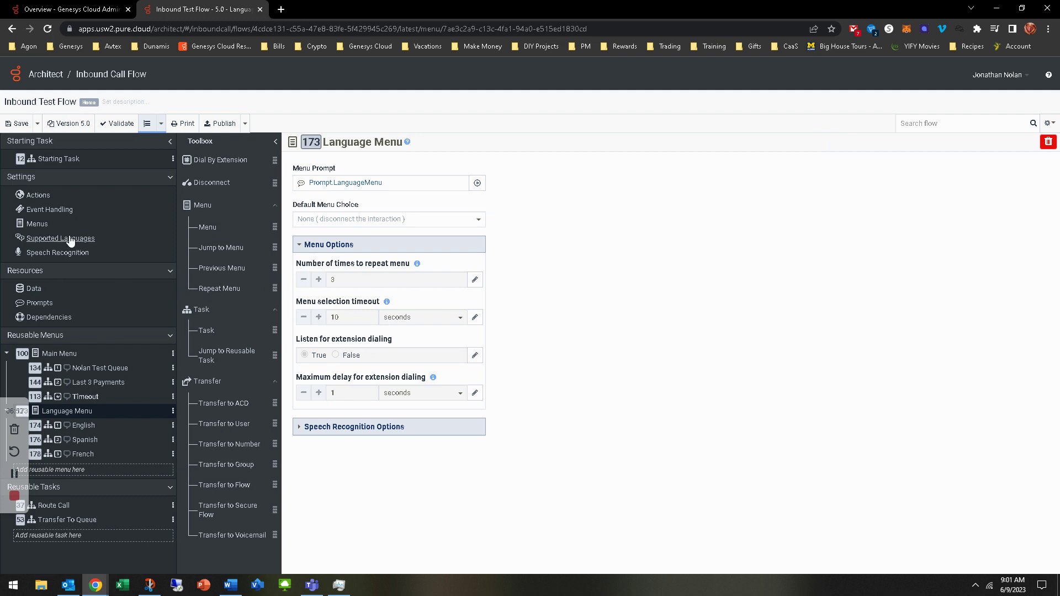
left_click(38, 224)
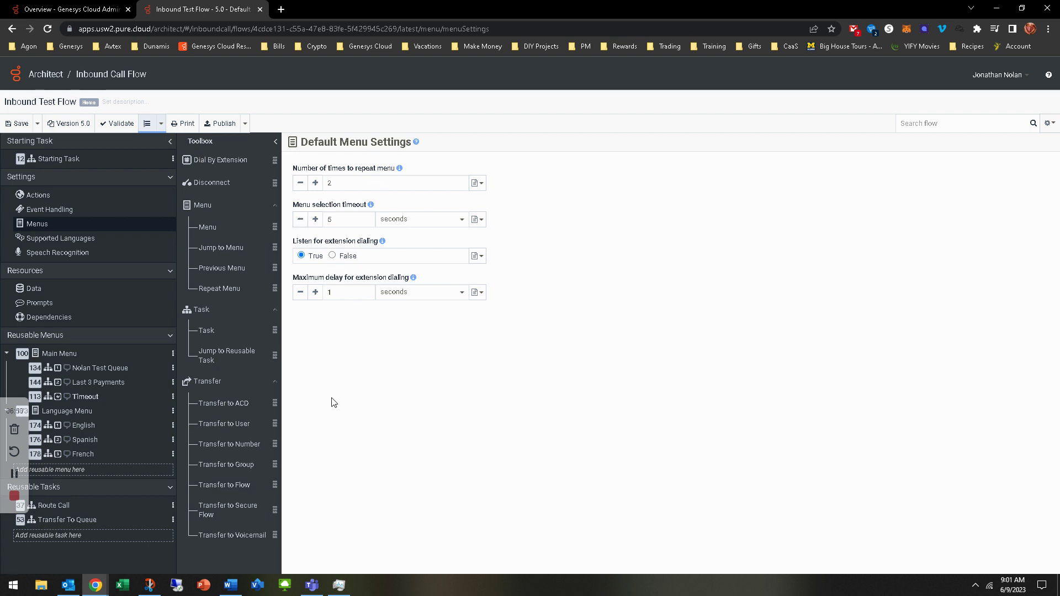
- Set the Language Menu's Default Menu Choice to English and return to the English task
left_click(68, 411)
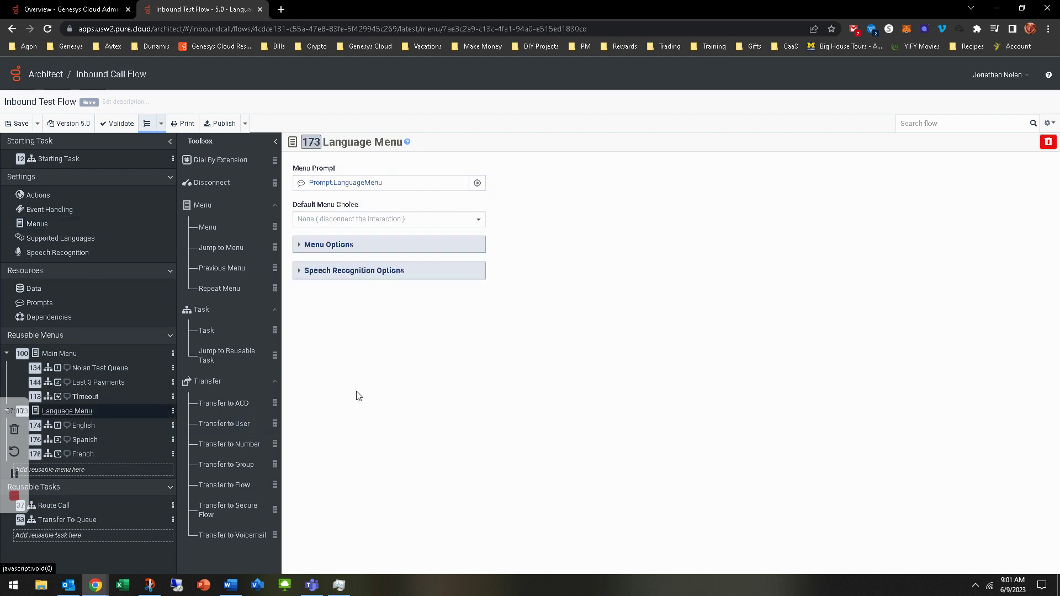
left_click(304, 245)
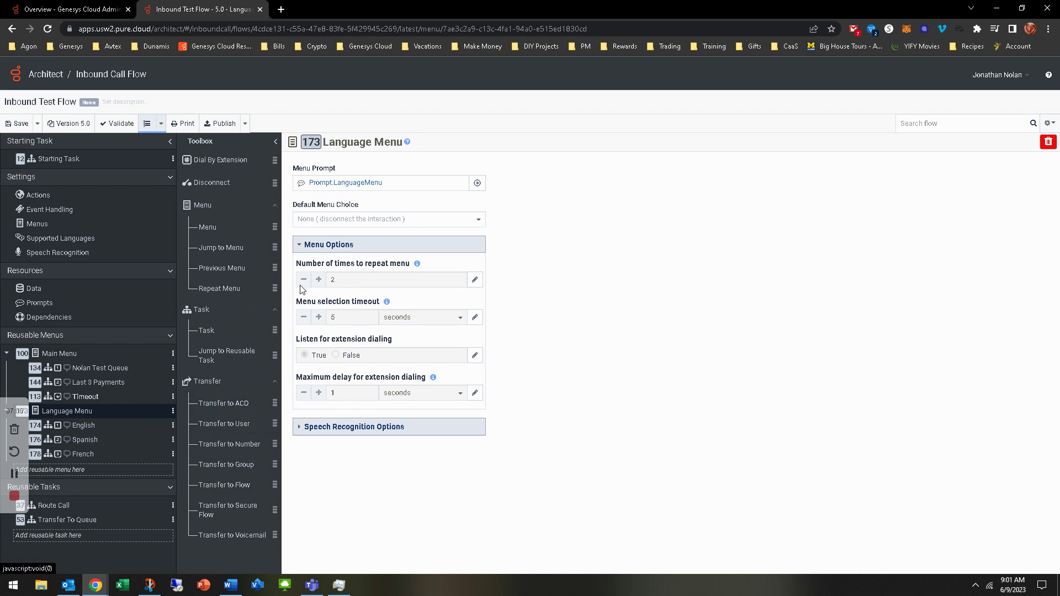
left_click(356, 222)
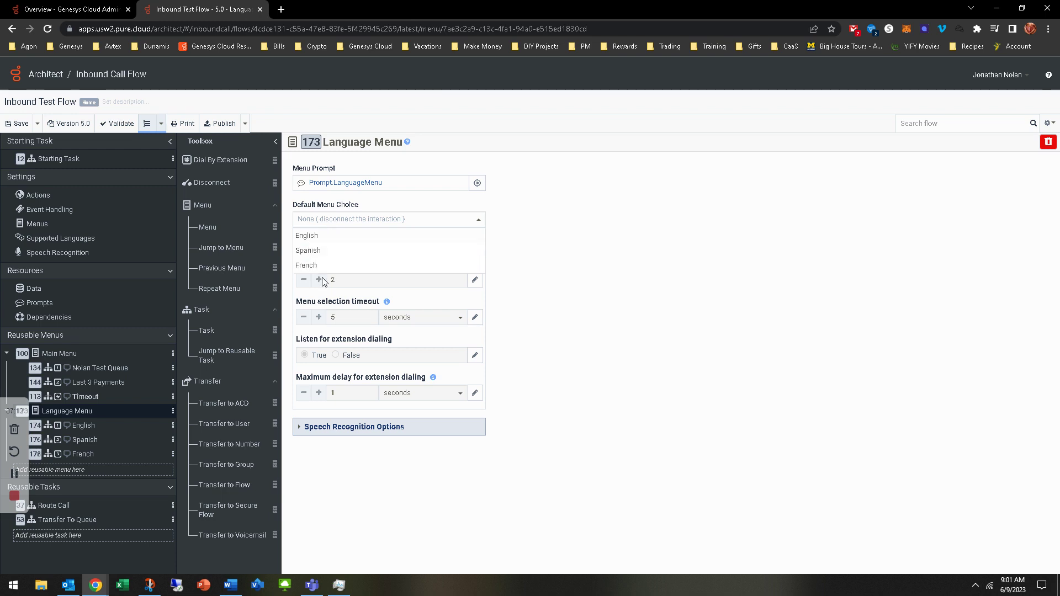
left_click(310, 238)
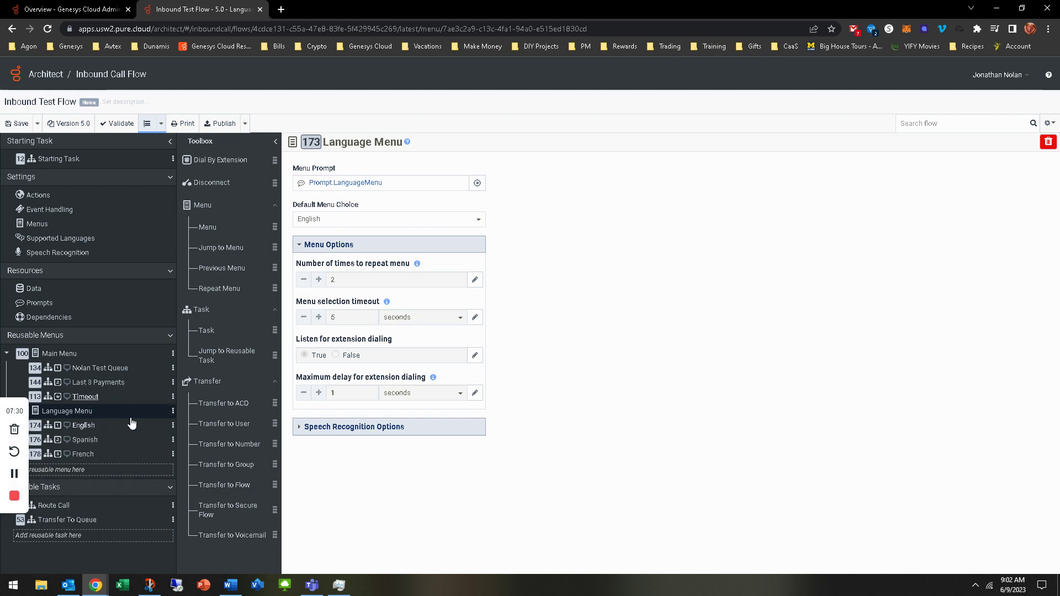
left_click(84, 426)
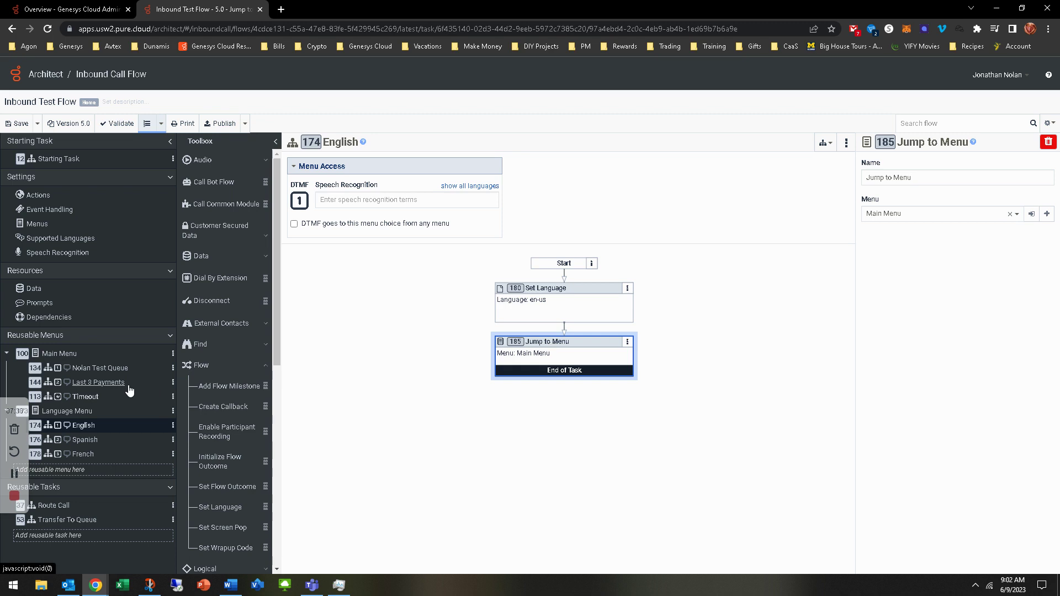
- In the Starting Task, retarget the Found branch's Jump to Menu from Main Menu to Language Menu
left_click(54, 159)
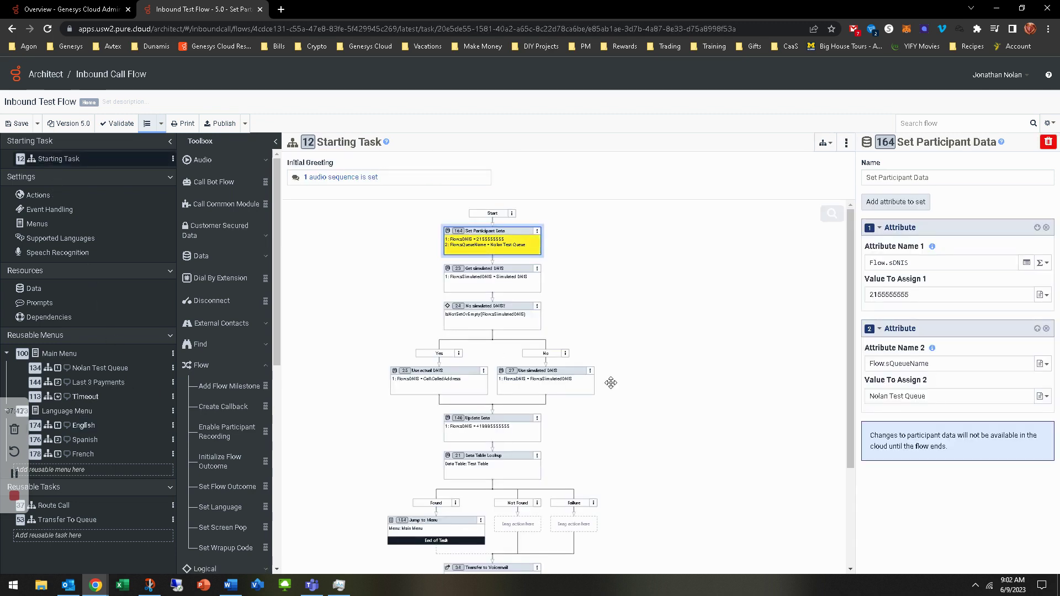
left_click(817, 214)
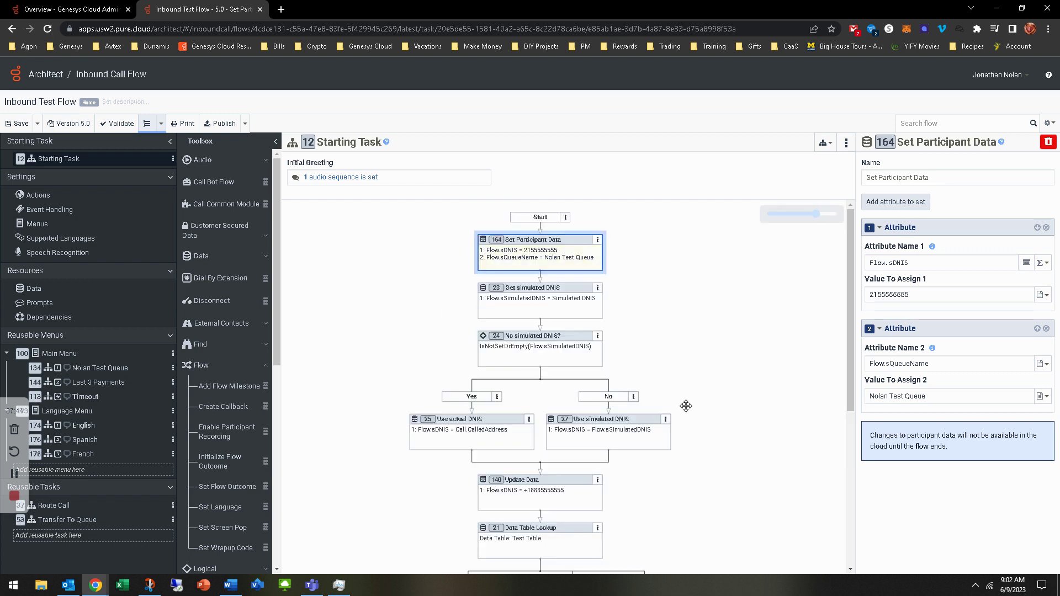
scroll(685, 407, "down", 4)
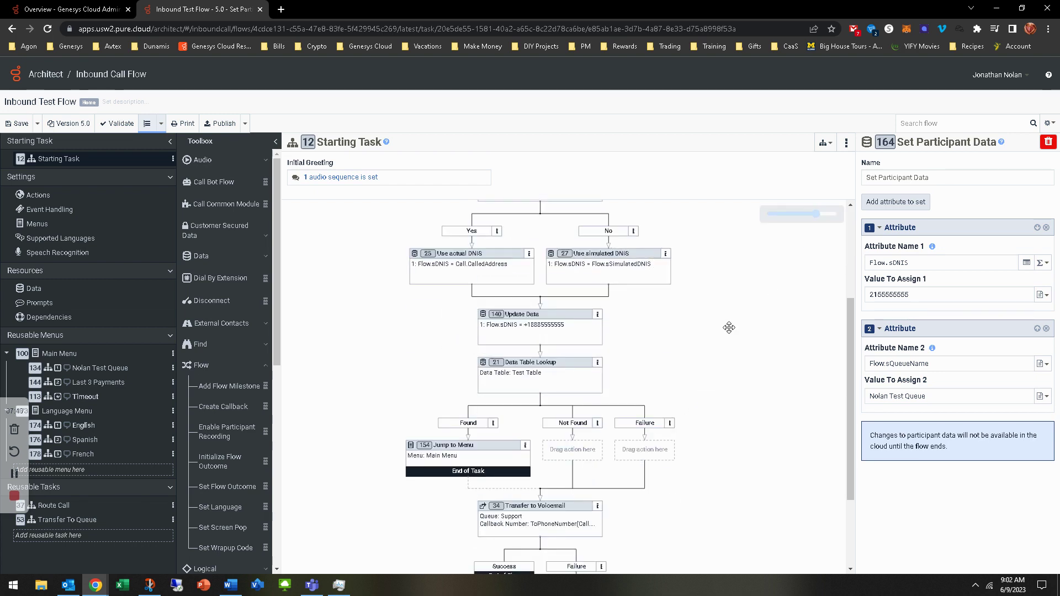
left_click(473, 456)
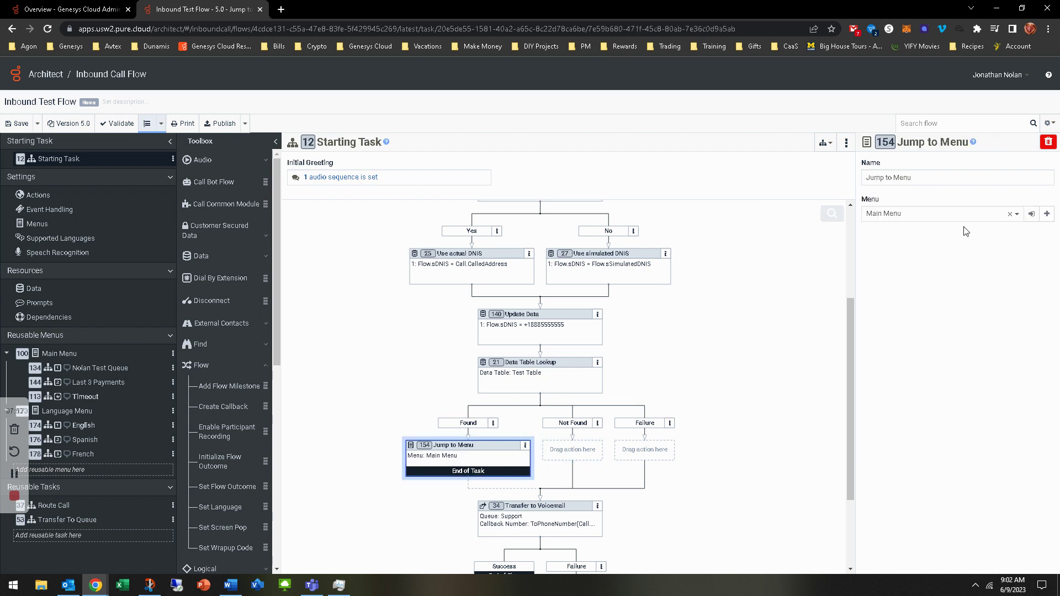
left_click(959, 217)
left_click(889, 246)
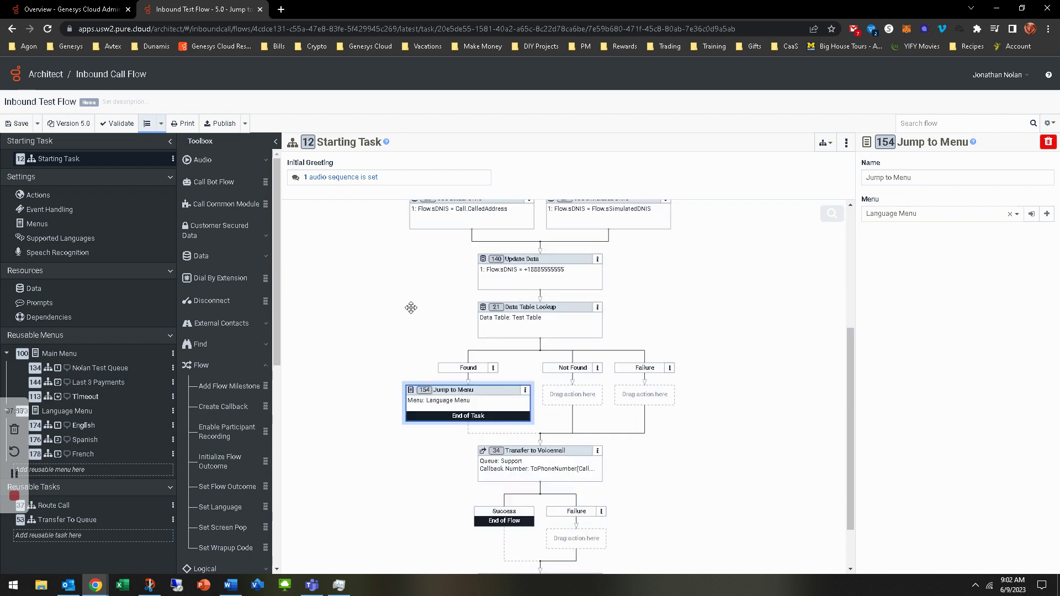
scroll(414, 326, "up", 2)
scroll(386, 339, "down", 2)
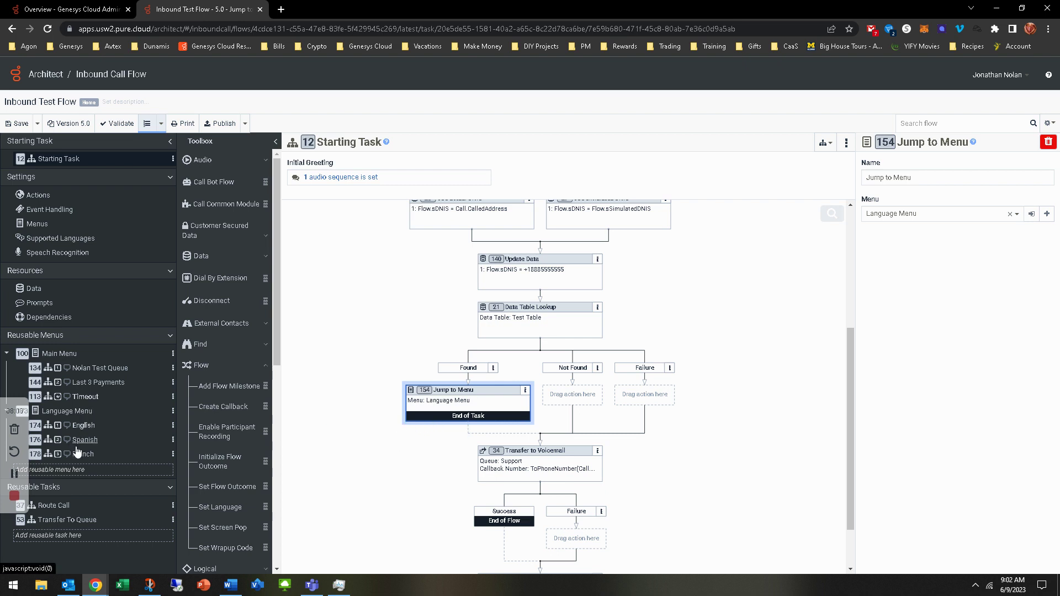
- Validate and publish the inbound call flow, then view the Main Menu's prompt audio sequence
left_click(65, 356)
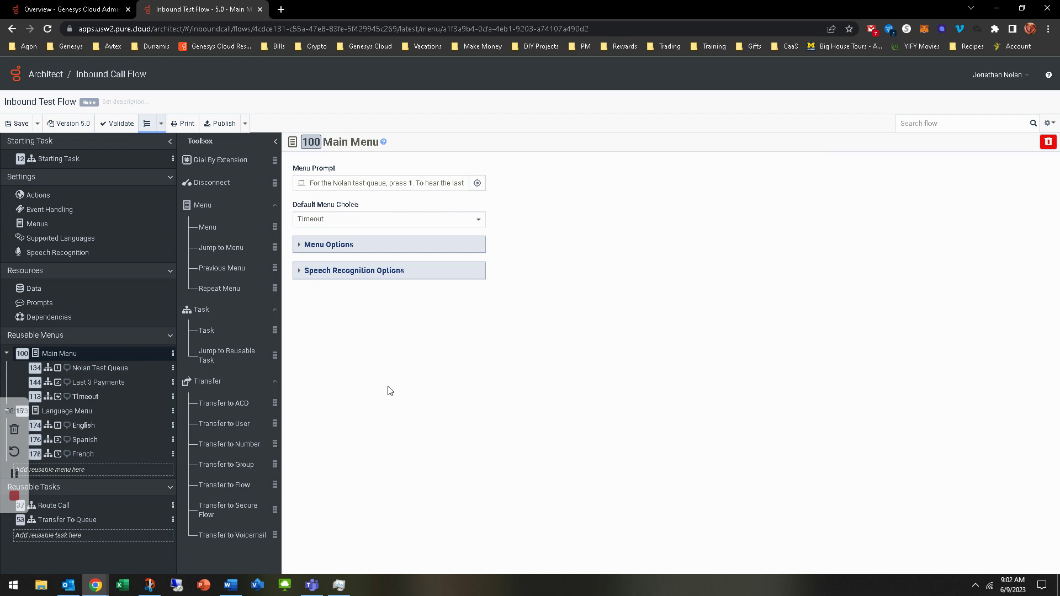
left_click(116, 129)
left_click(226, 125)
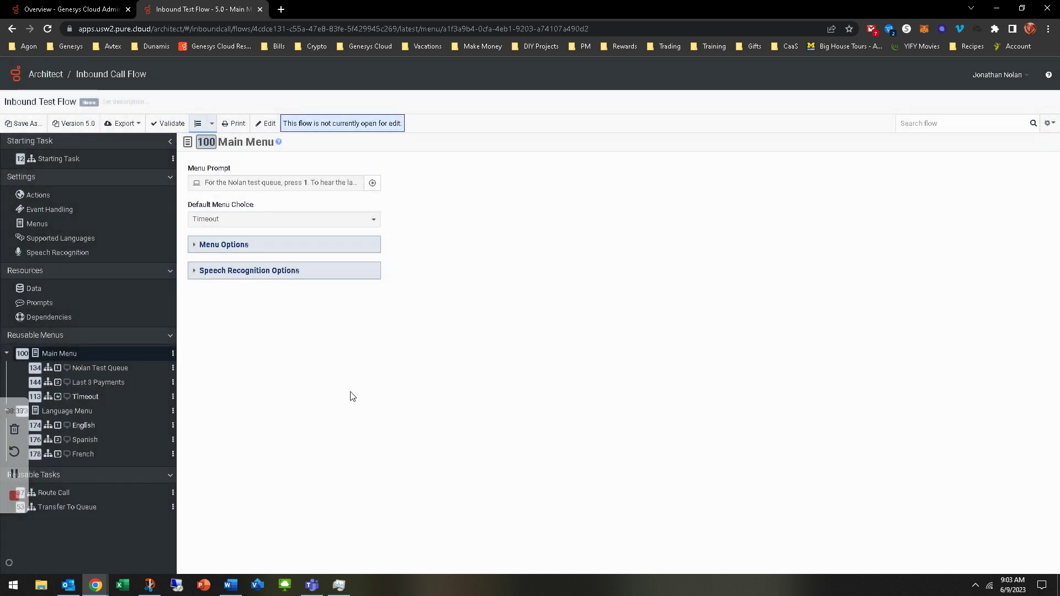
left_click(372, 183)
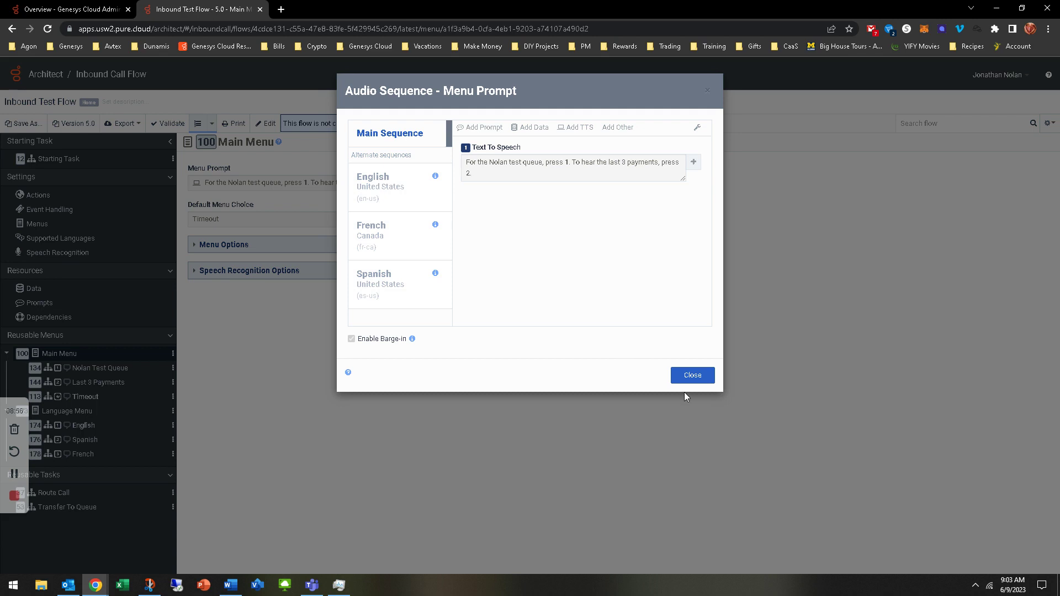
left_click(693, 376)
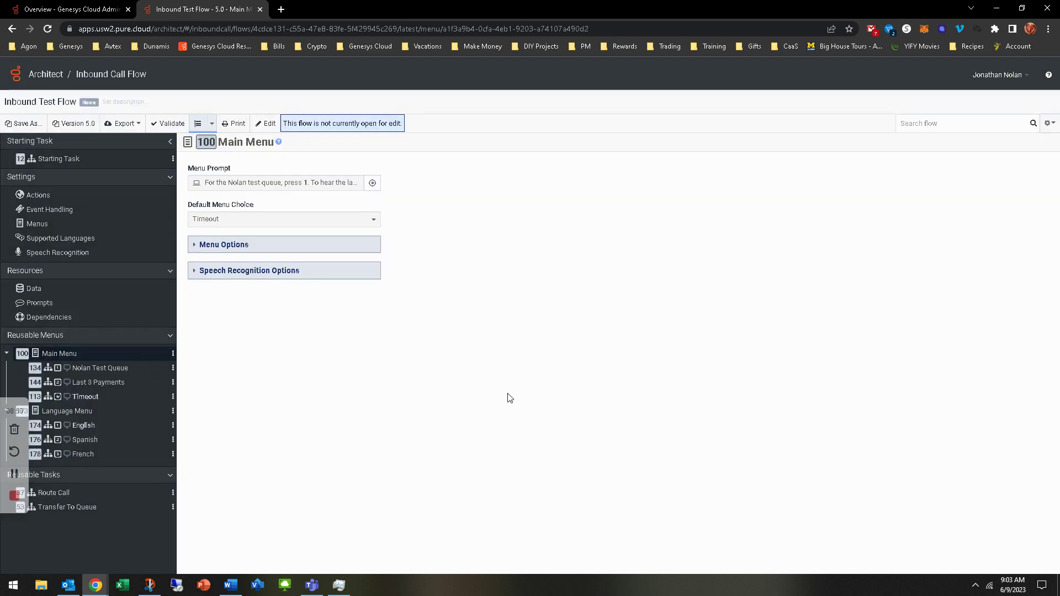